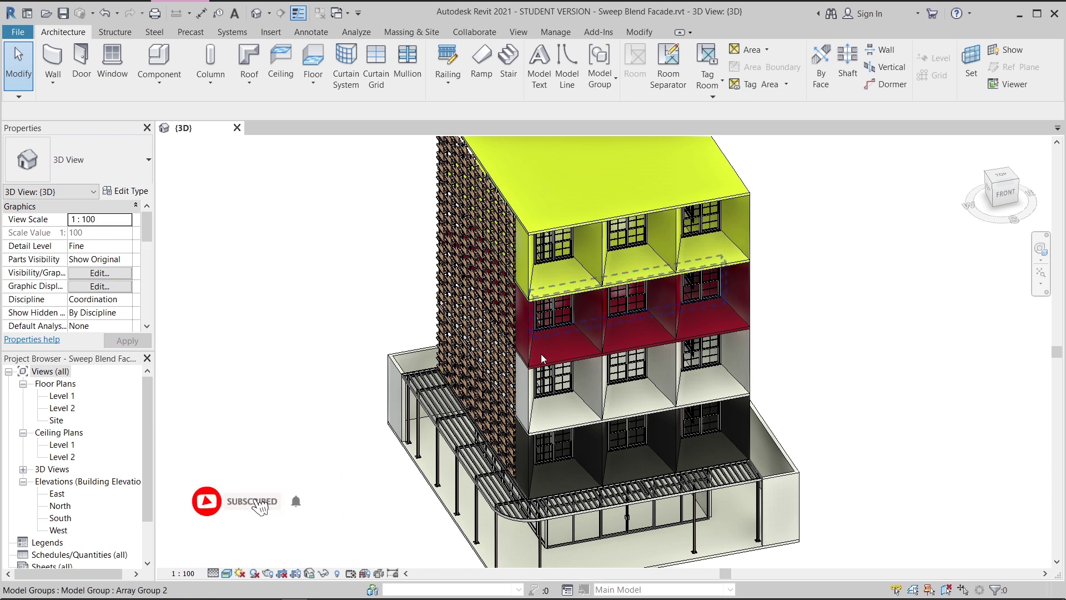
Set the visual style of the building's 3D view to Shaded.
middle_click_drag(852, 466, 849, 411)
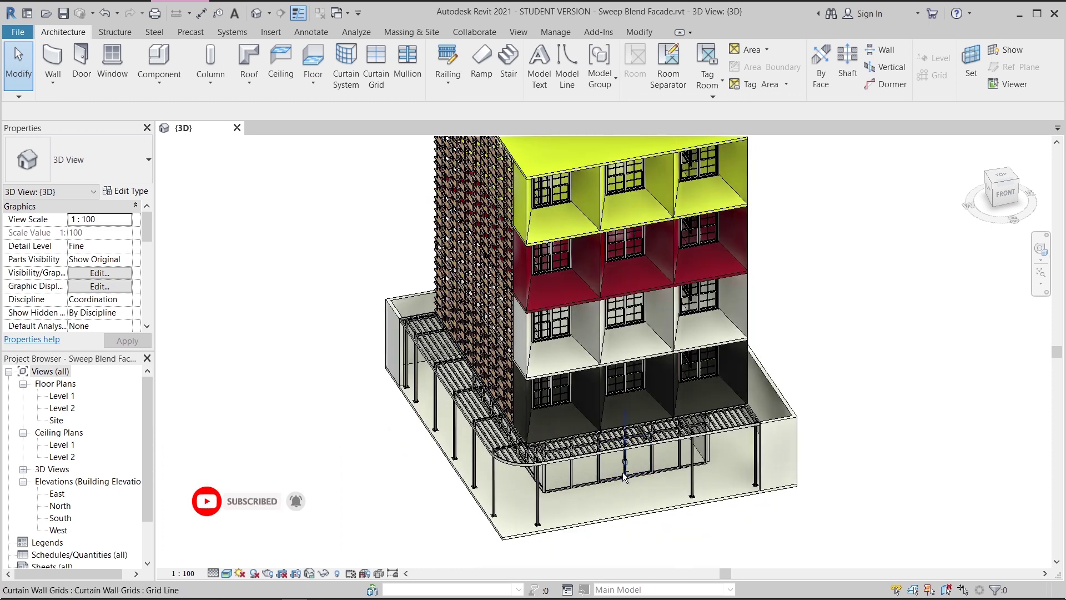
middle_click_drag(685, 444, 694, 425, "shift")
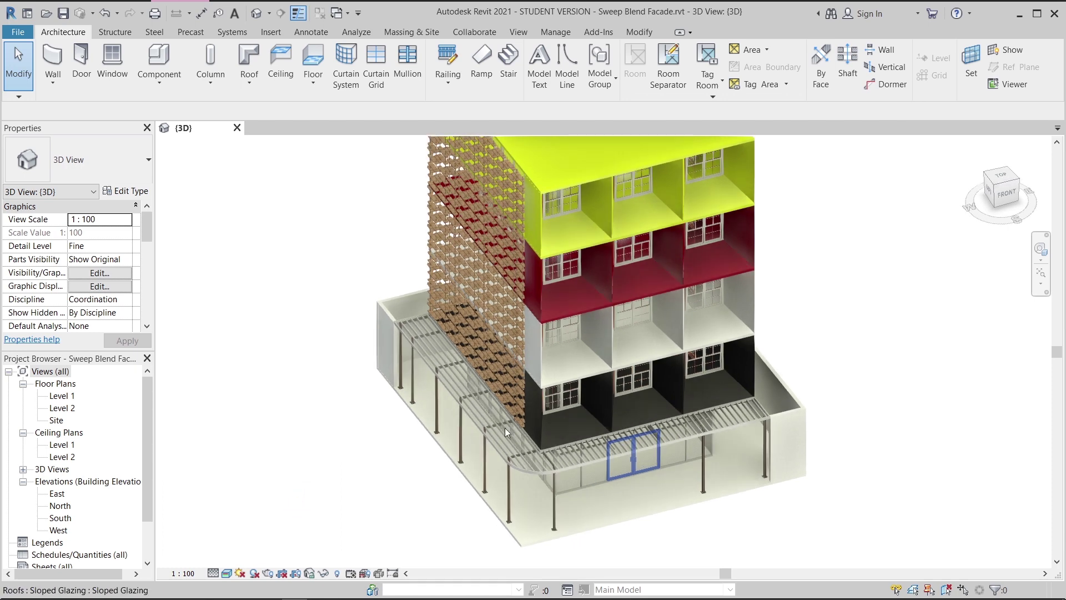
key("s")
key("d")
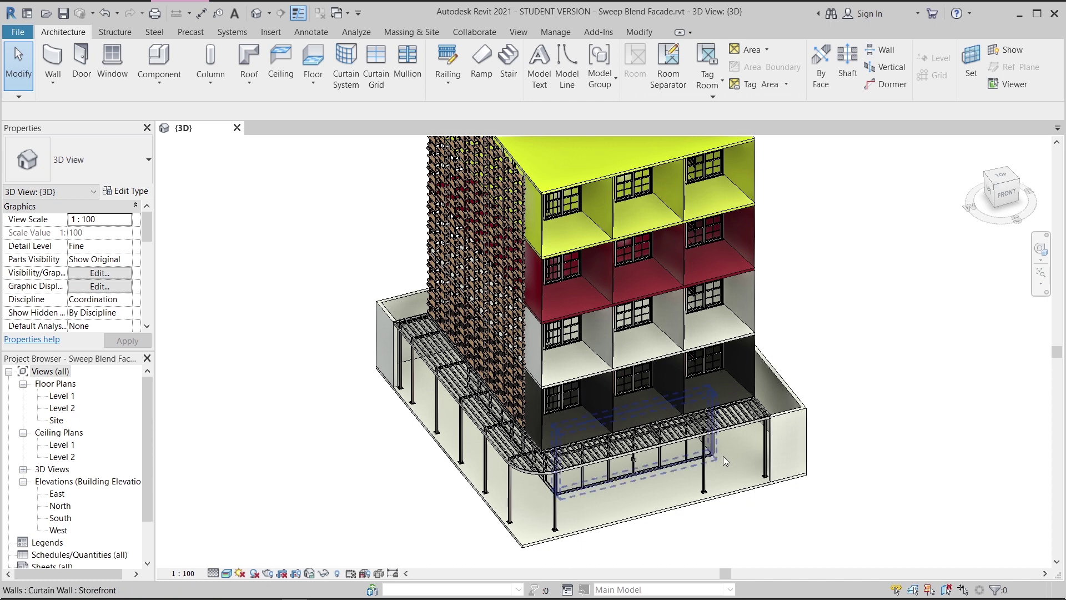
middle_click_drag(947, 439, 721, 411, "shift")
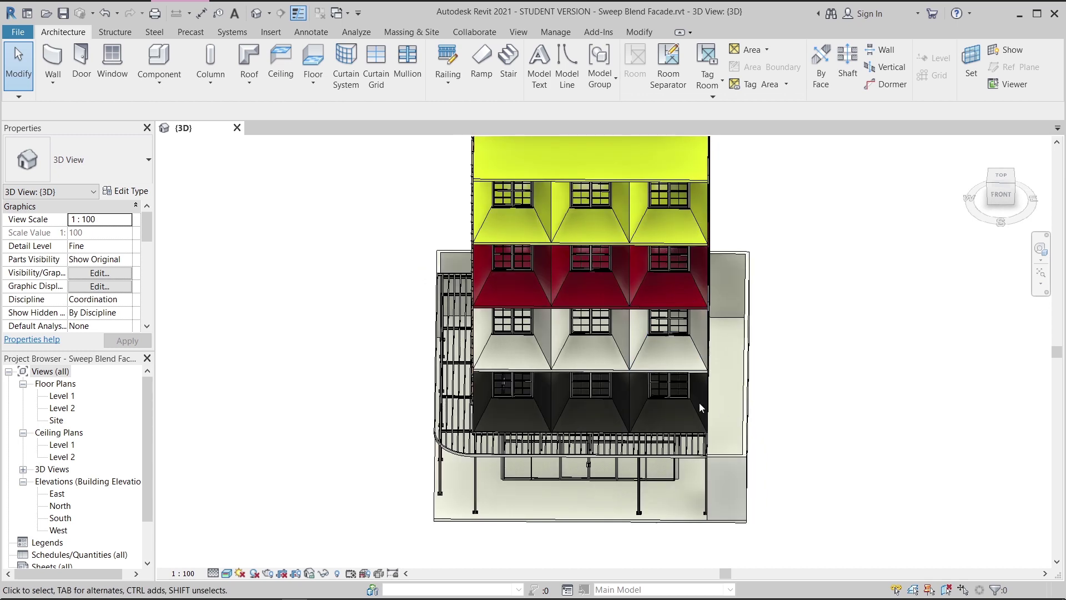
left_click(227, 573)
left_click(255, 535)
Examine the tapered window modules on the building's front facade, close up and from the straight front view.
mouse_move(840, 457)
middle_mouse_down("shift")
mouse_move(668, 411)
mouse_move(807, 440)
mouse_move(795, 435)
middle_mouse_up("shift")
scroll(647, 391, "up", 1)
scroll(678, 379, "up", 5)
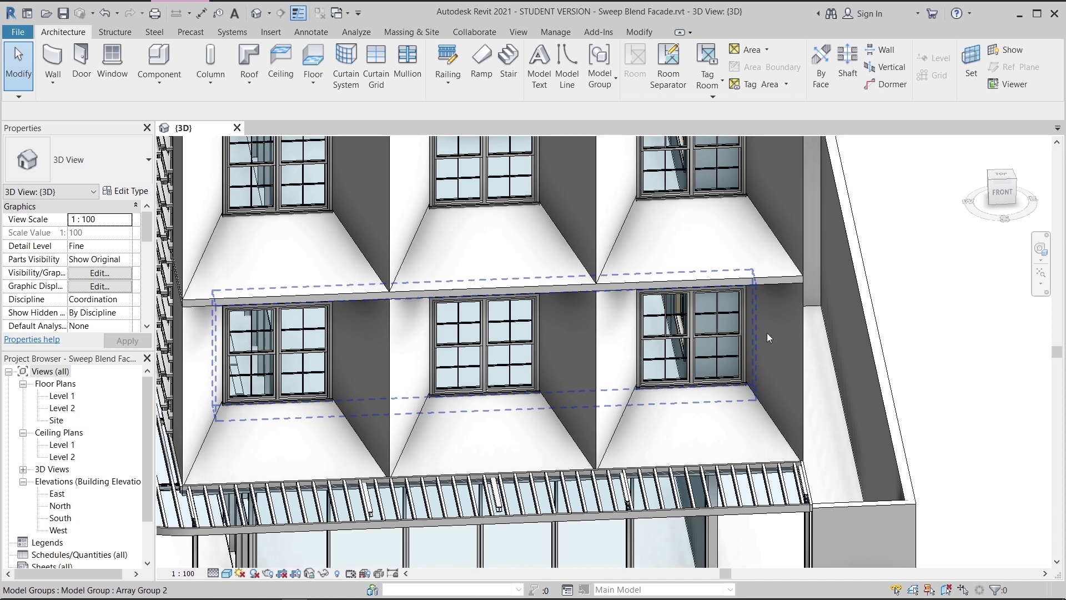
left_click(1000, 195)
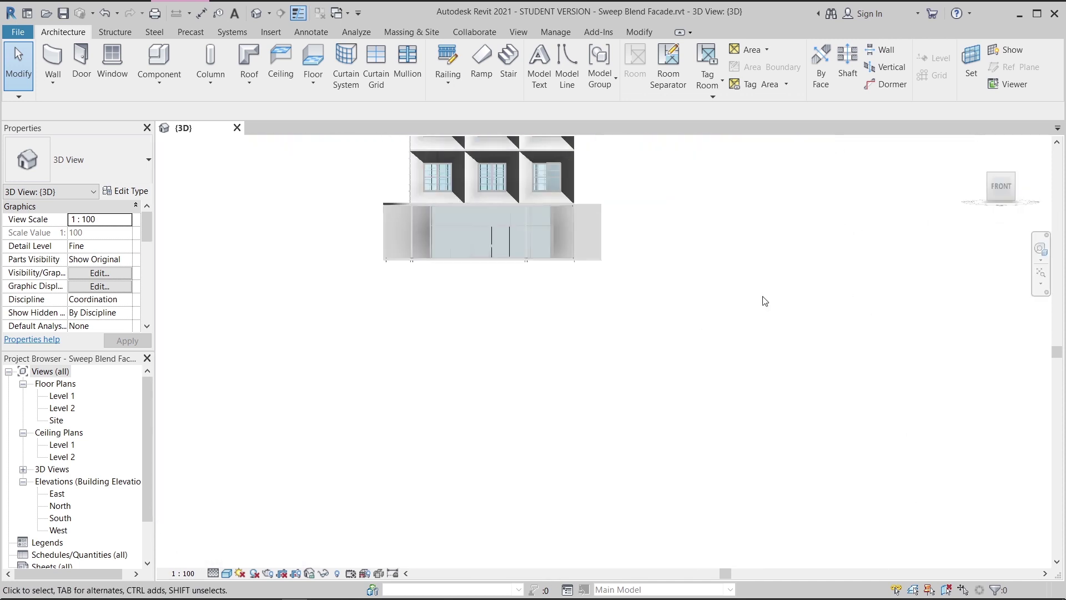
scroll(595, 341, "up", 4)
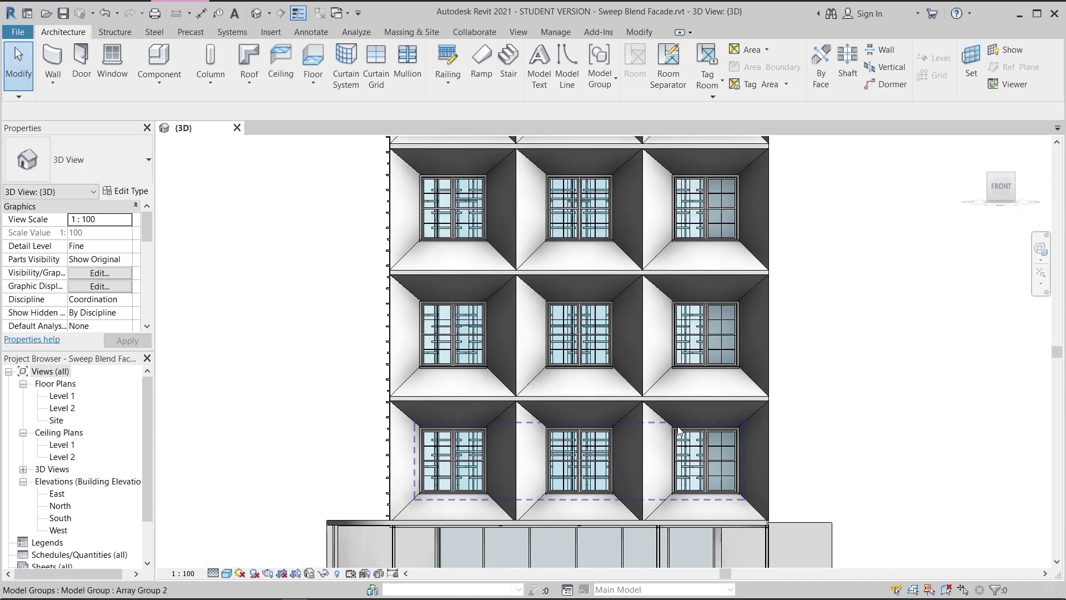
middle_click_drag(751, 509, 711, 437)
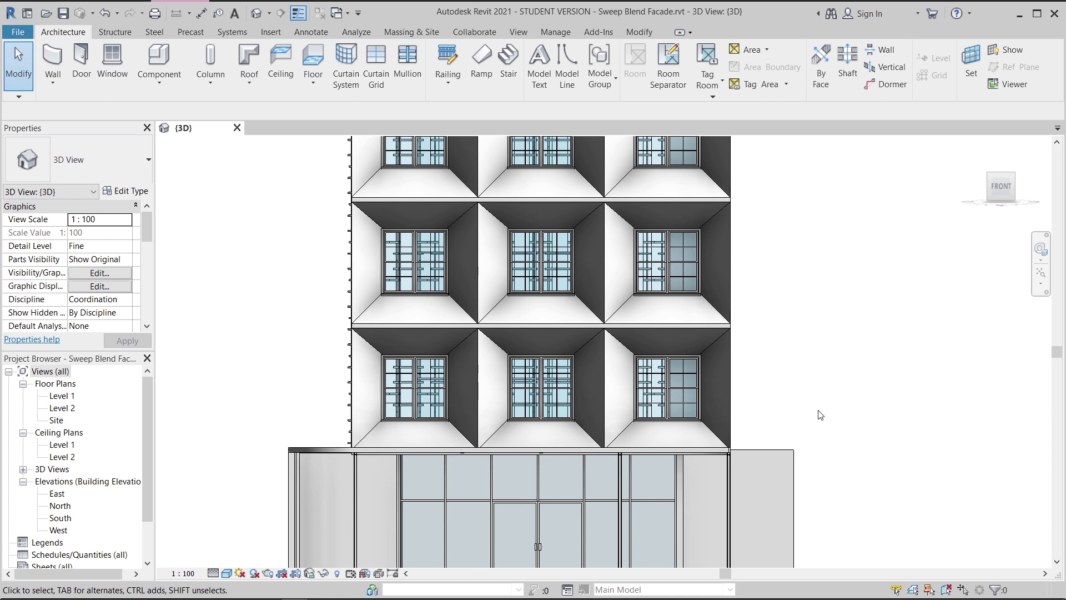
scroll(828, 414, "up", 3)
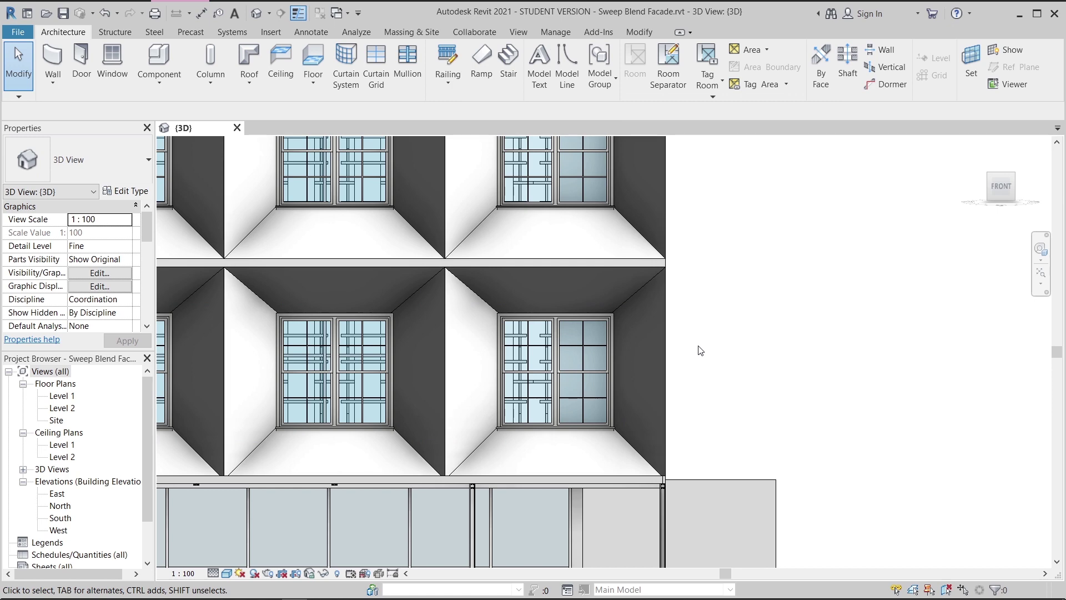
scroll(700, 352, "down", 5)
middle_click_drag(757, 305, 721, 333, "shift")
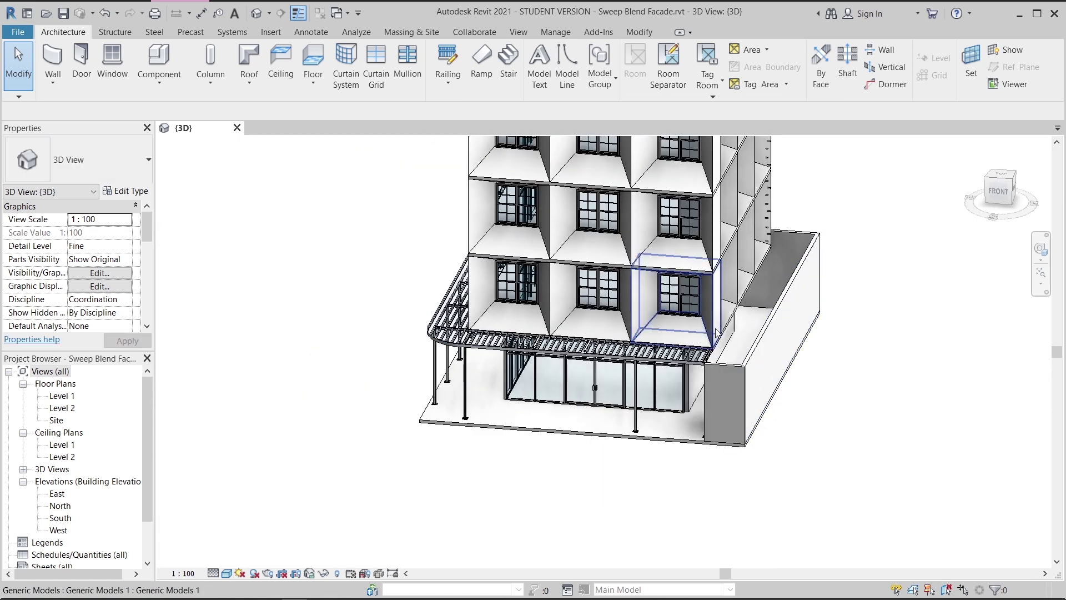
Copy the easternmost facade module of the lowest module row horizontally to the empty space east of the building.
scroll(679, 440, "down", 2)
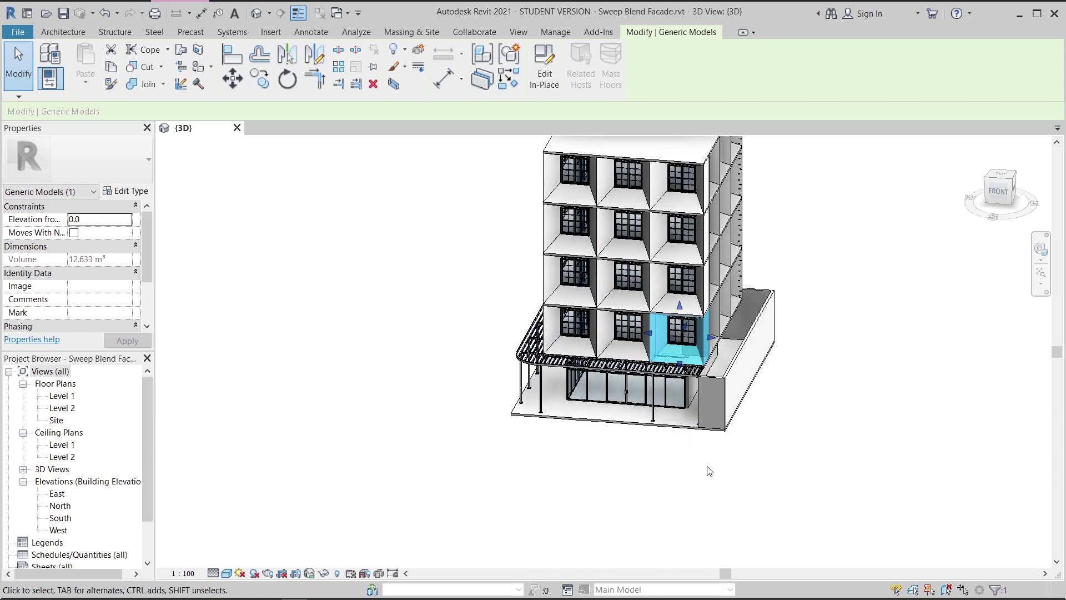
scroll(708, 469, "down", 1)
key("c")
key("o")
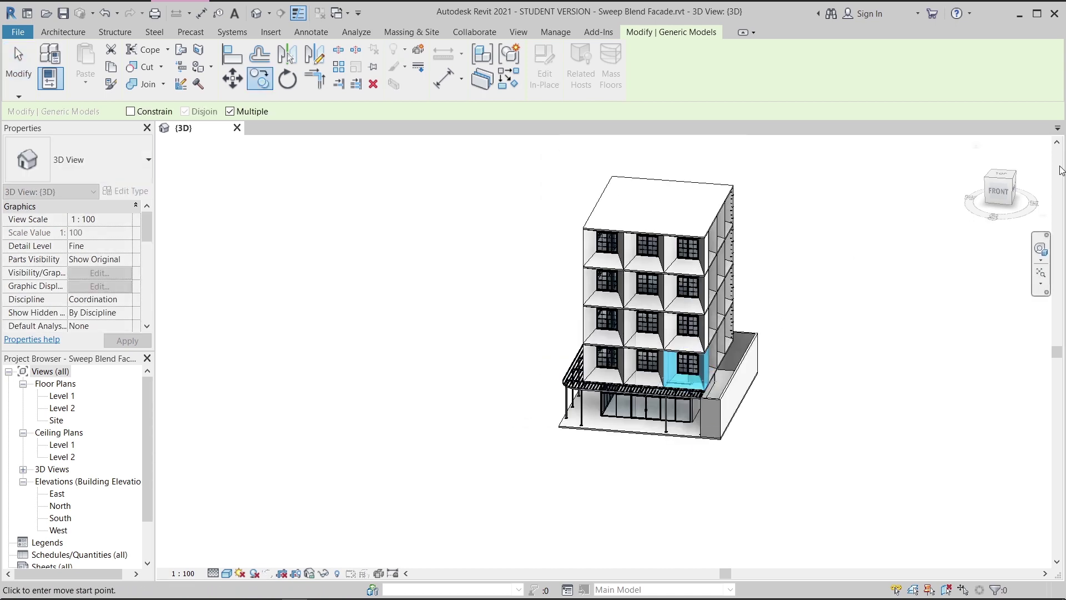
left_click(1004, 175)
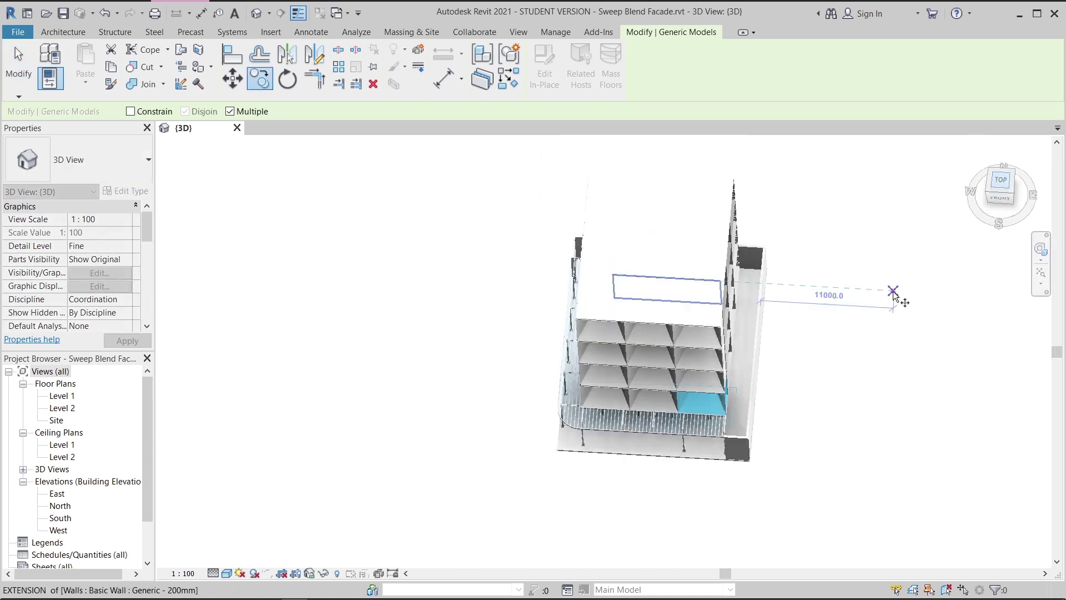
scroll(787, 333, "up", 6)
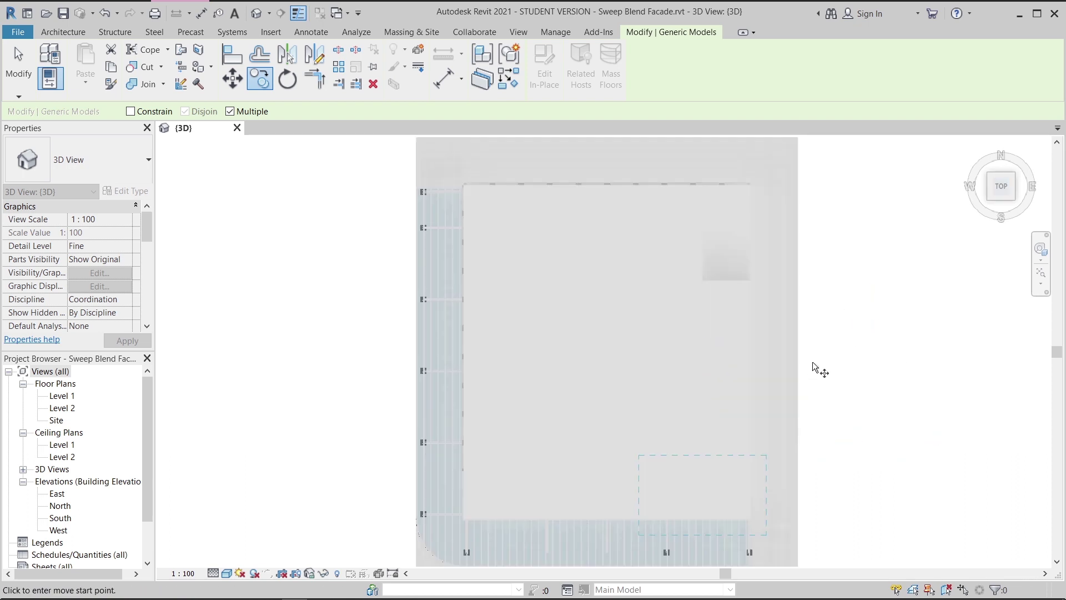
left_click(641, 306)
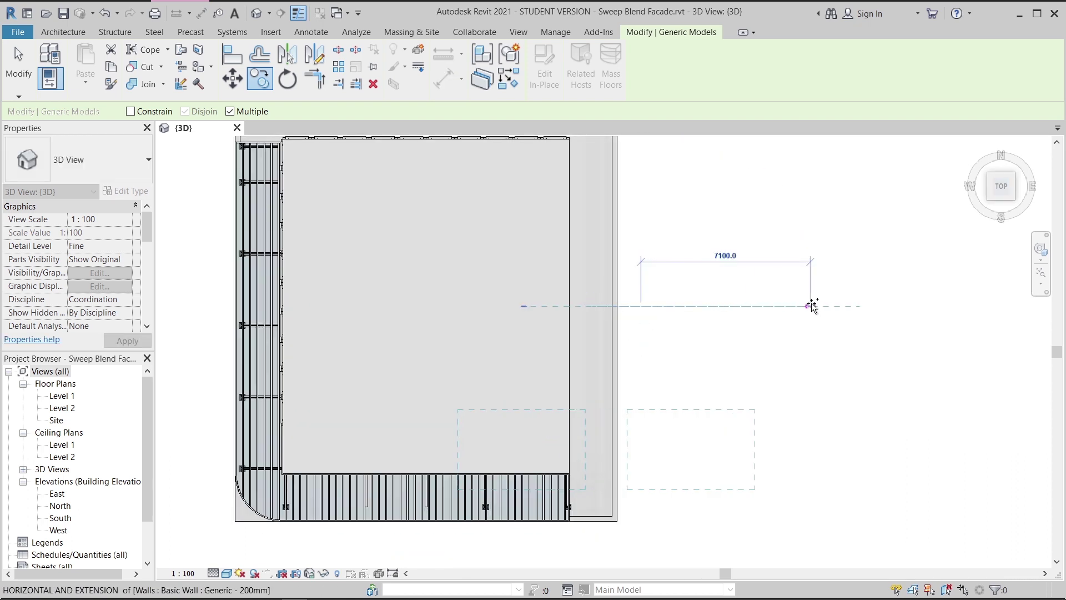
left_click(848, 305)
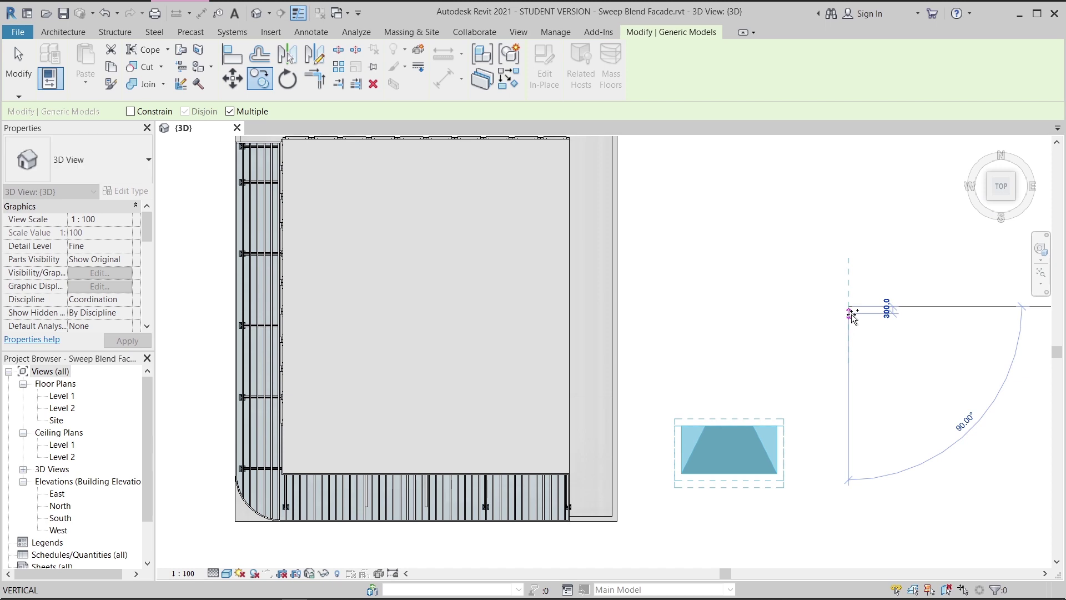
key("Escape")
key("Escape")
scroll(823, 443, "down", 5)
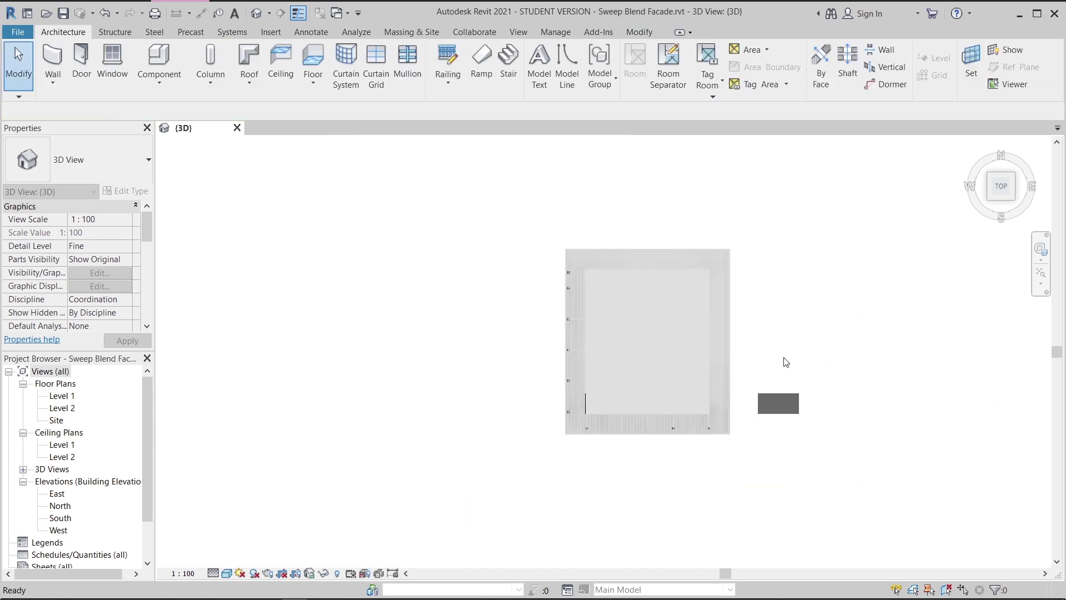
Temporarily isolate the copied facade module in the 3D view.
scroll(697, 445, "up", 2)
middle_click_drag(697, 444, 763, 214, "shift")
middle_click_drag(804, 449, 697, 389, "shift")
scroll(847, 525, "up", 4)
middle_click_drag(795, 523, 798, 446)
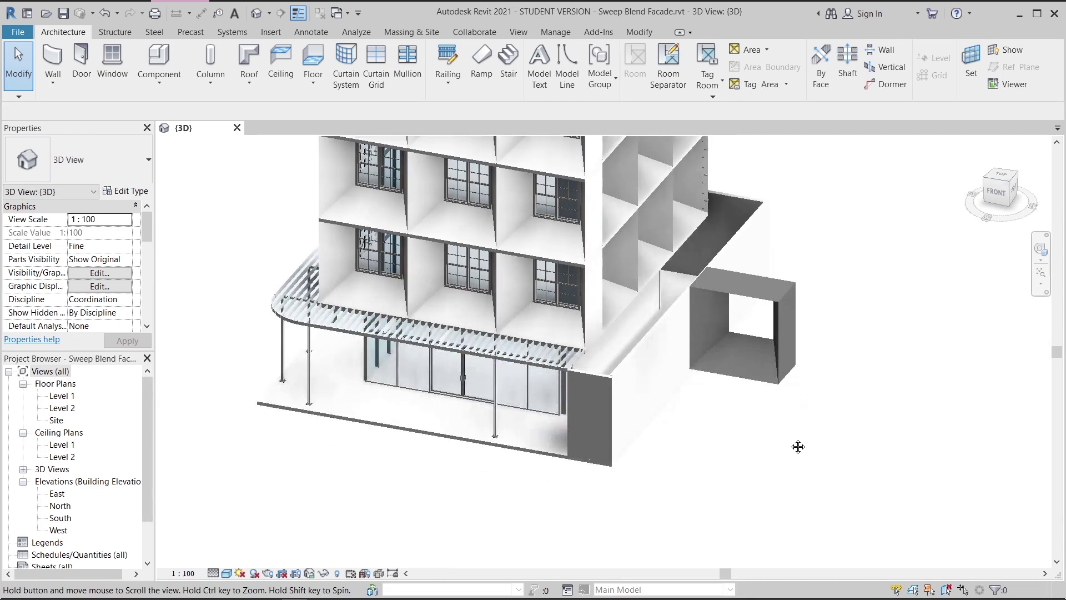
left_click(760, 390)
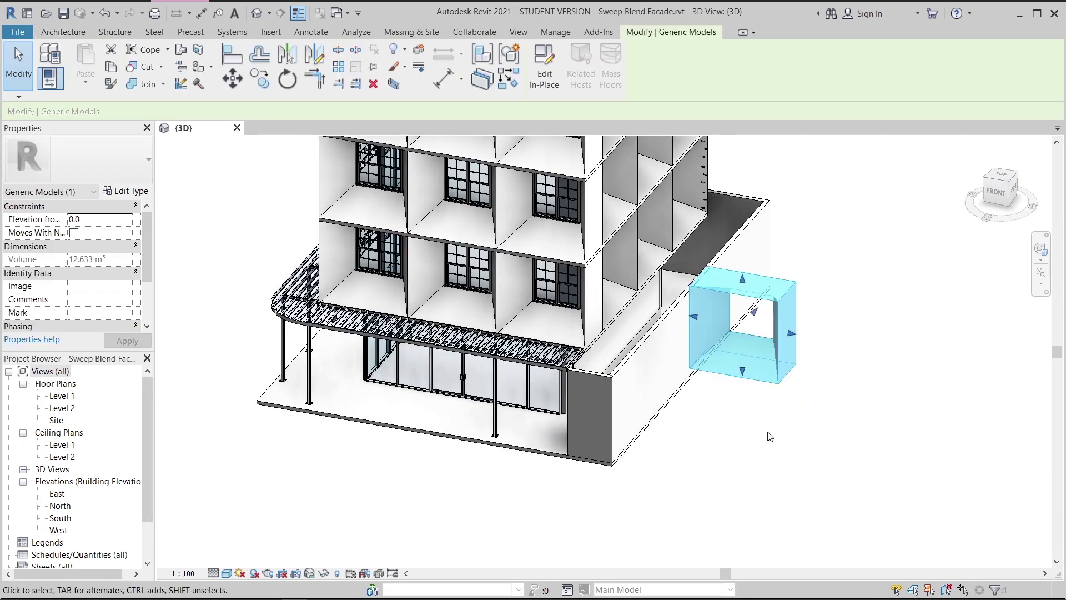
key("h")
key("i")
left_click(768, 436)
middle_click_drag(768, 436, 769, 393, "shift")
scroll(800, 361, "down", 1)
middle_click_drag(817, 342, 692, 368)
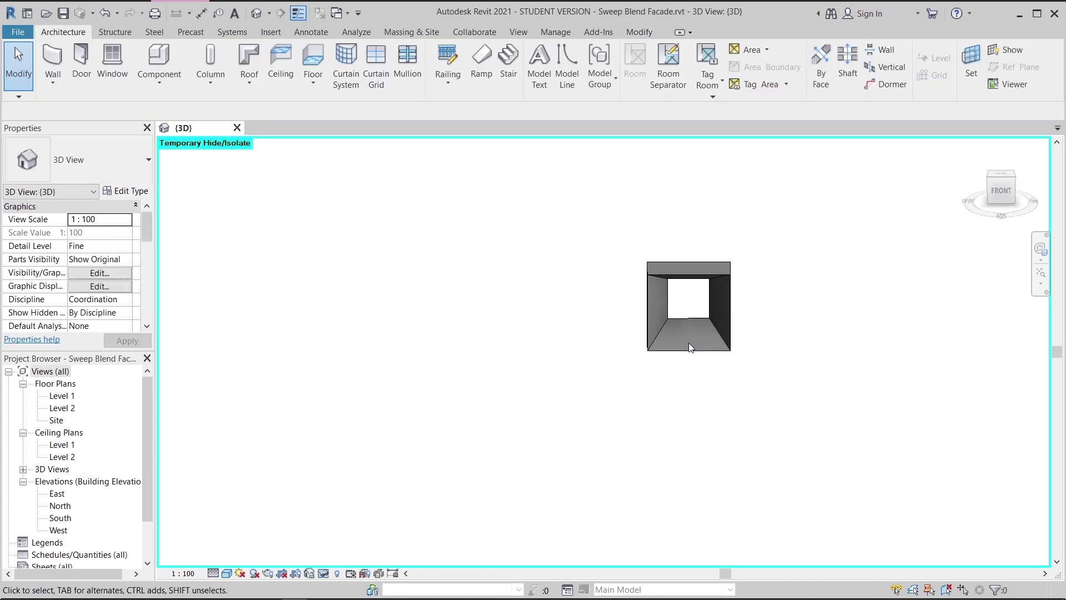
Draw a Basic Wall Generic - 200mm, 4000 mm long, along the back edge of the isolated module from Level 2 to Level 3.
left_click(693, 351)
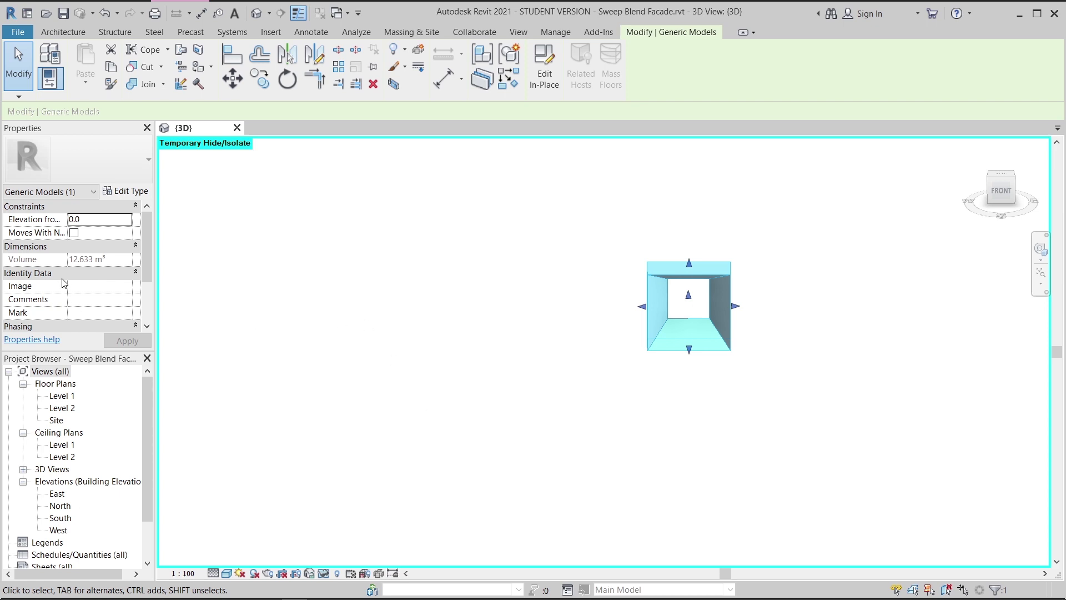
left_click(999, 187)
left_click(1003, 177)
middle_click_drag(579, 200, 715, 321)
left_click(767, 237)
key("w")
key("a")
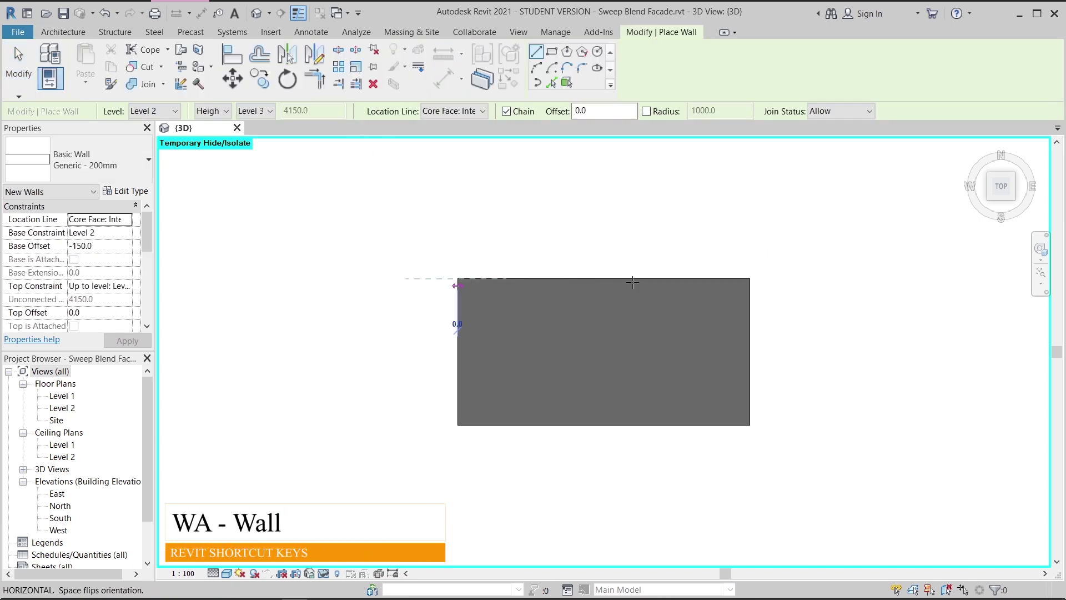
left_click(748, 279)
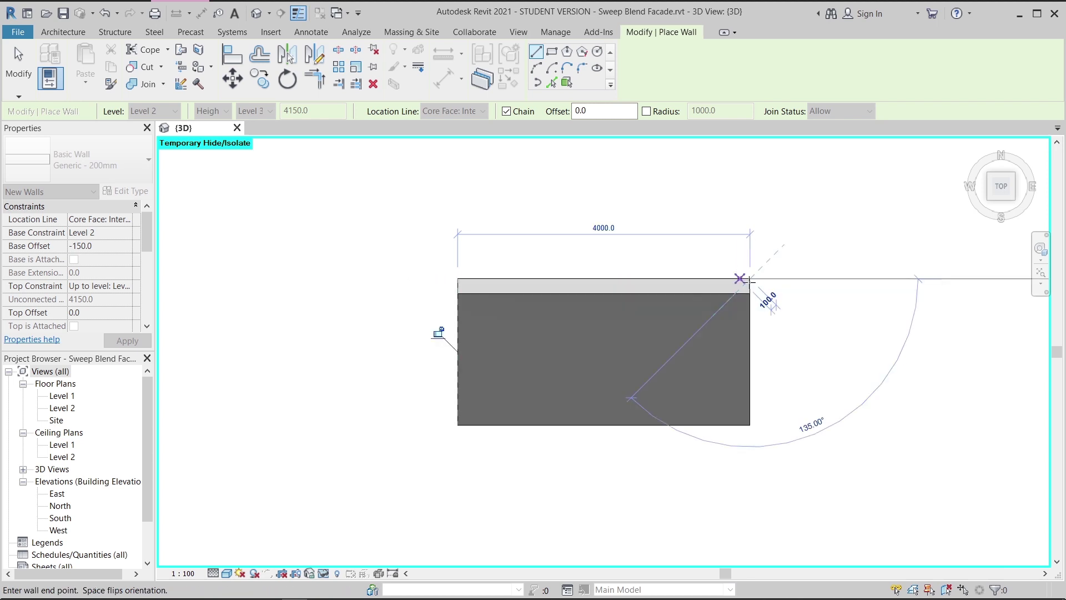
key("Escape")
key("Escape")
Pull in all four edges of the new wall to fit the module's inner opening, making it 2200 mm wide.
scroll(797, 312, "down", 1)
middle_click_drag(678, 375, 661, 289, "shift")
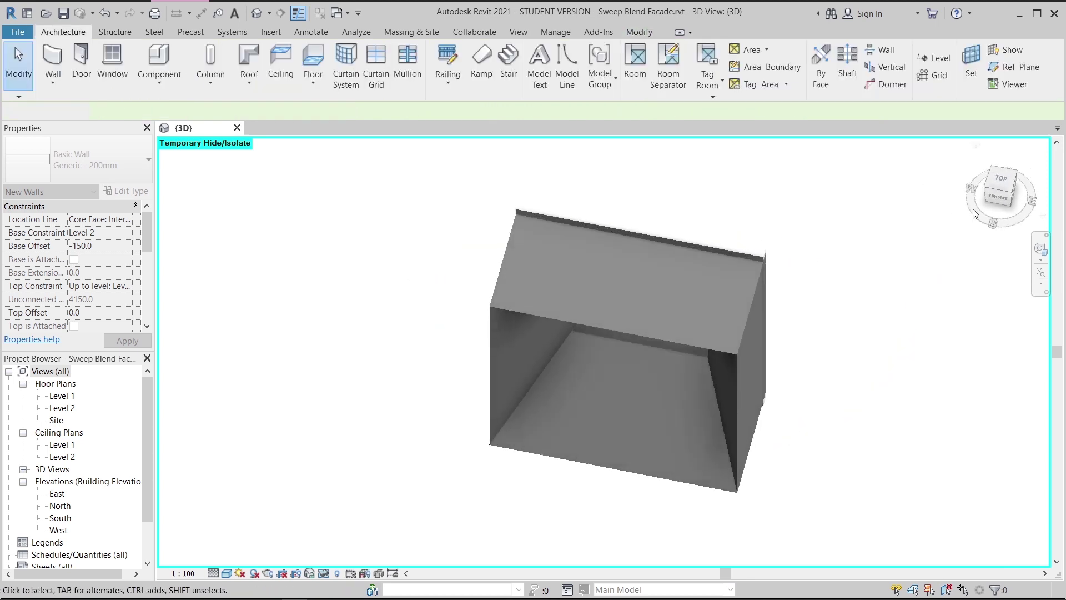
left_click(1001, 205)
left_click(998, 199)
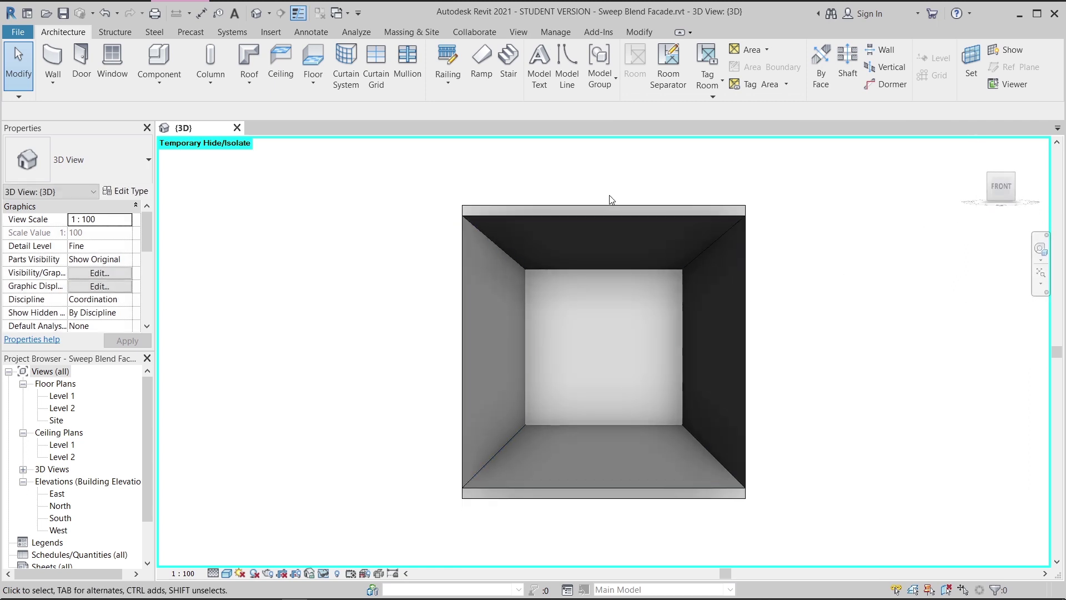
scroll(619, 206, "up", 1)
left_click(611, 214)
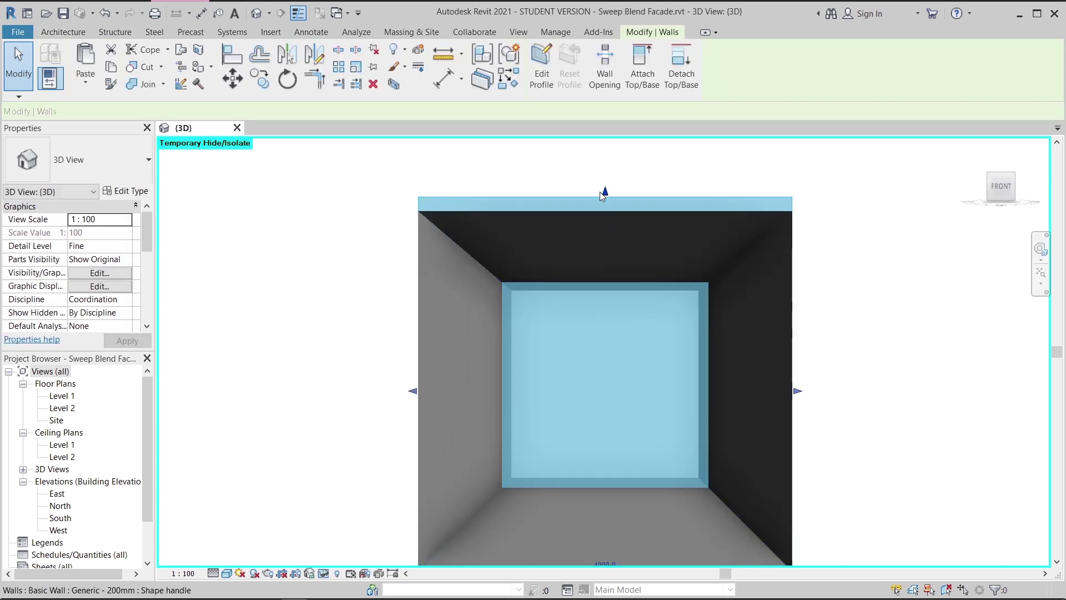
left_click_drag(614, 262, 615, 284)
scroll(718, 290, "down", 1)
middle_click_drag(719, 289, 702, 218)
left_click_drag(763, 327, 696, 329)
left_click_drag(582, 446, 578, 368)
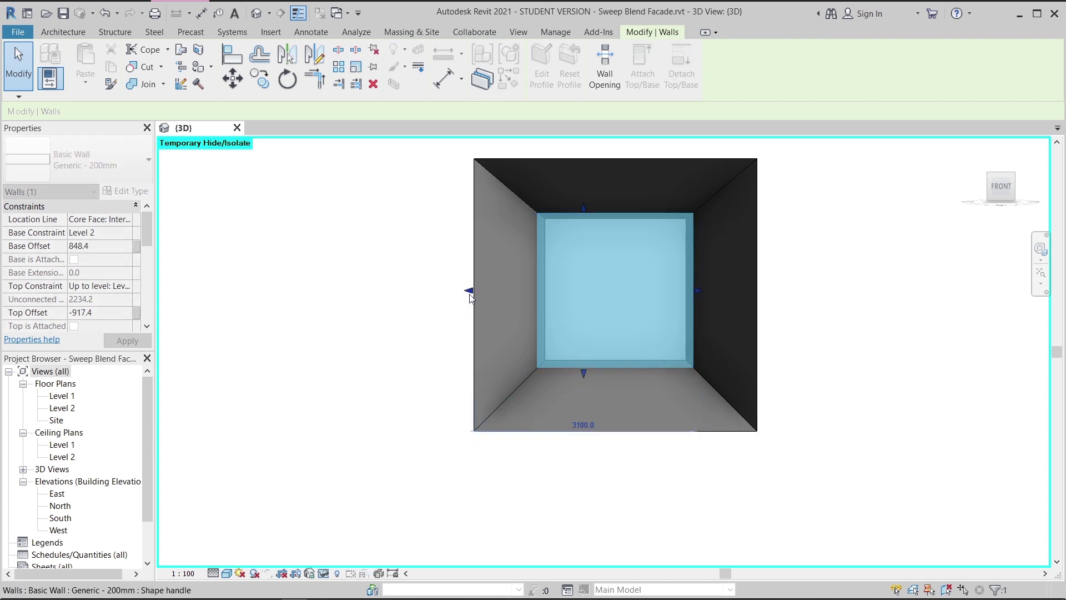
left_click_drag(470, 291, 538, 288)
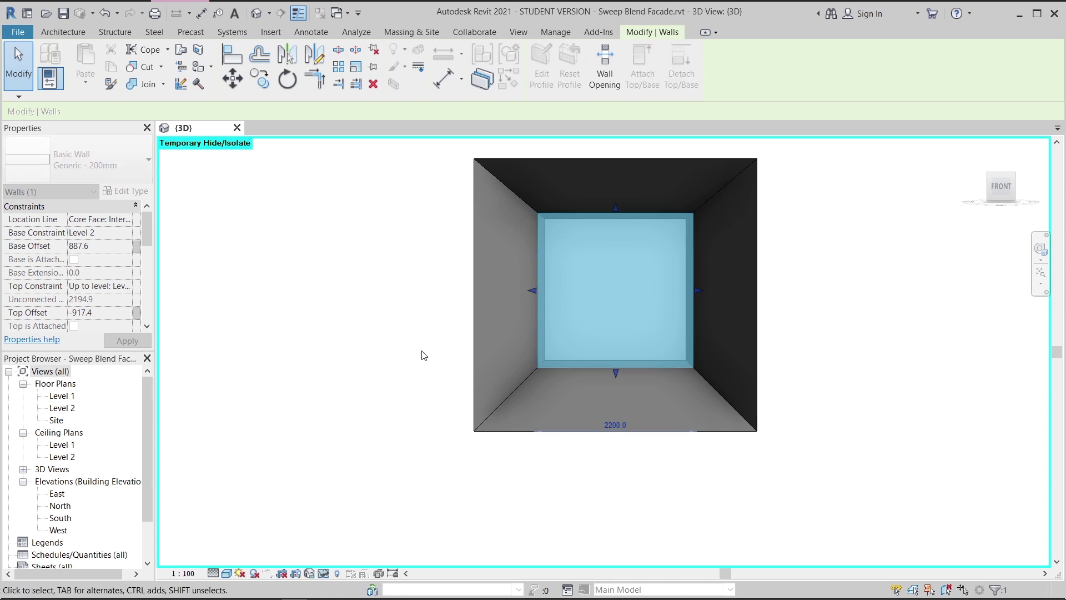
left_click(407, 344)
Start placing a window with the M_Window-Single-Hung-Double 1900 x 900mm type.
middle_click_drag(843, 385, 803, 360, "shift")
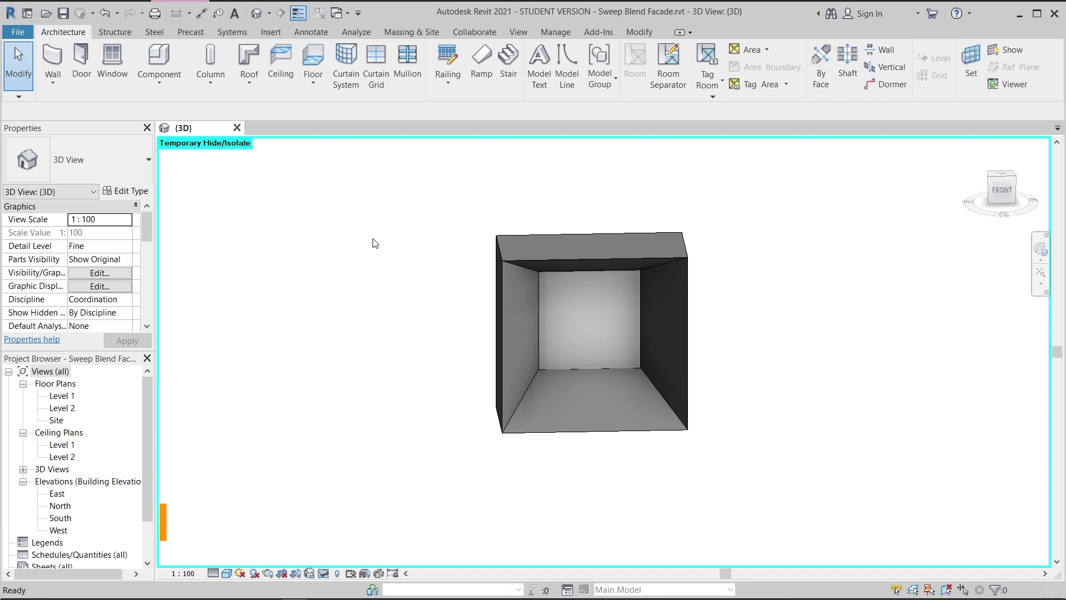
key("w")
key("n")
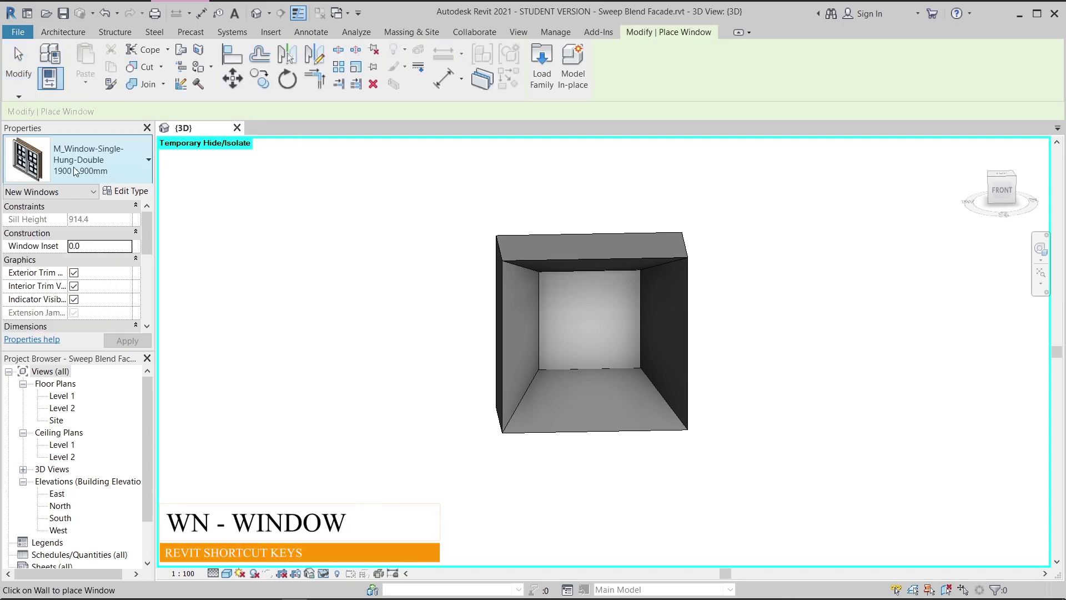
left_click(91, 172)
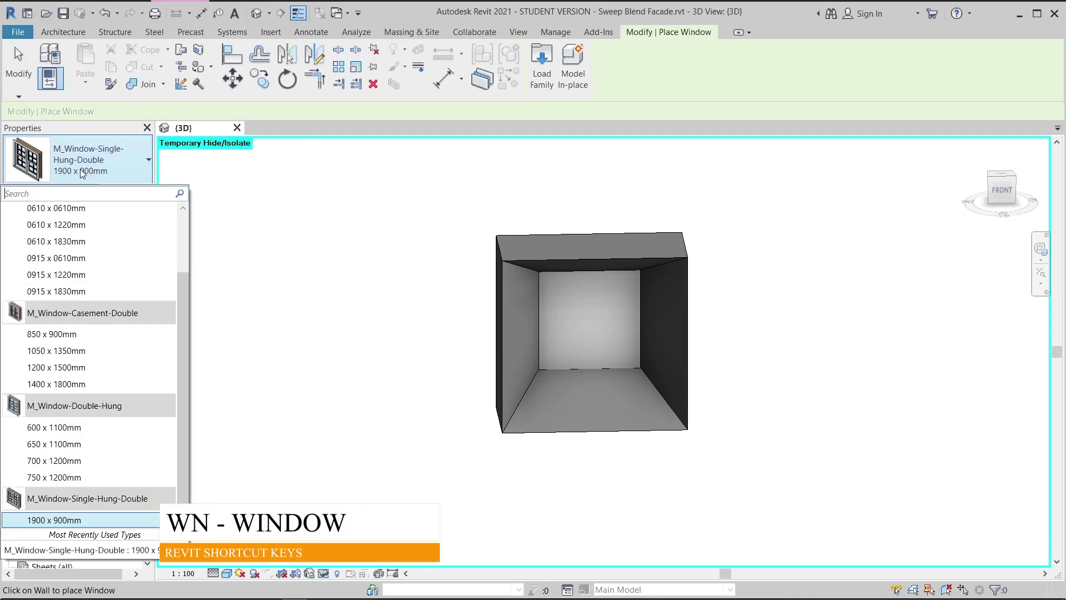
left_click(94, 167)
left_click(99, 167)
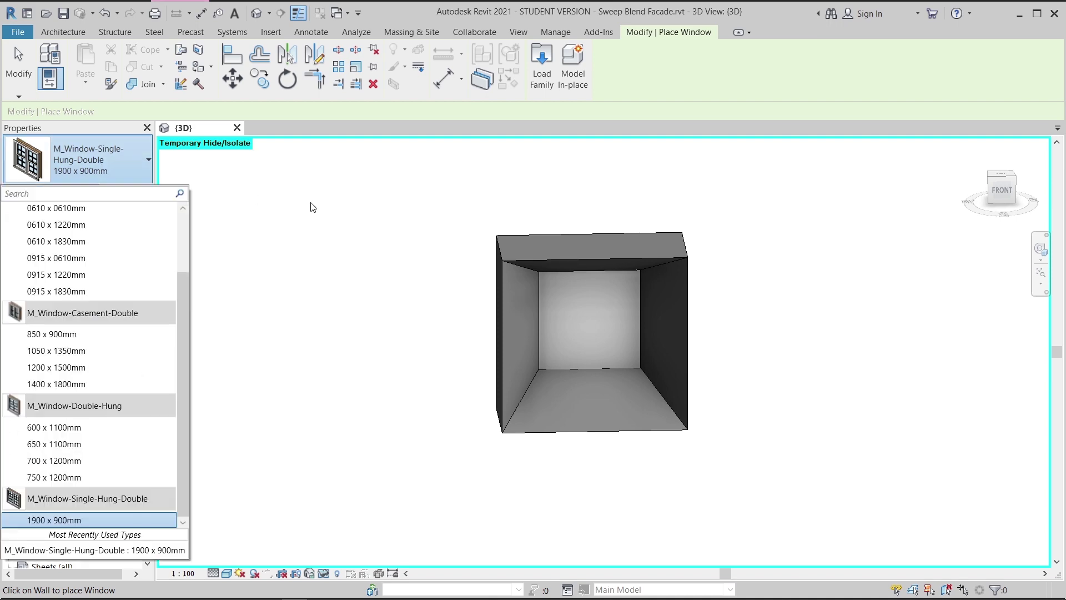
left_click(293, 209)
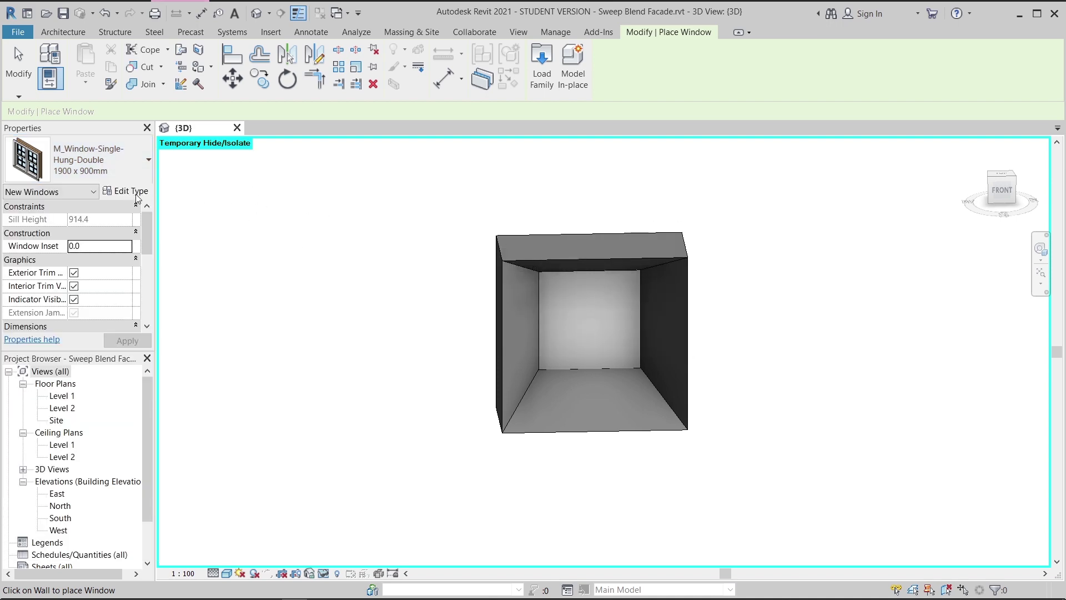
Check the window type's dimensions and place the window centred on the module's back wall, 100 mm from each side edge.
left_click(127, 192)
scroll(455, 378, "down", 3)
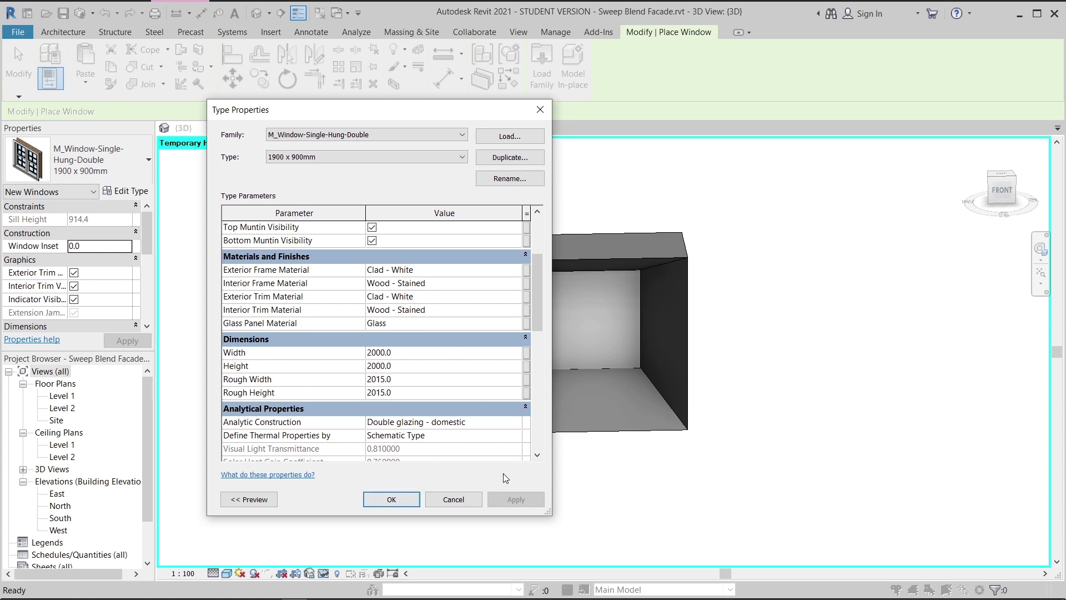
left_click(392, 500)
left_click(1002, 188)
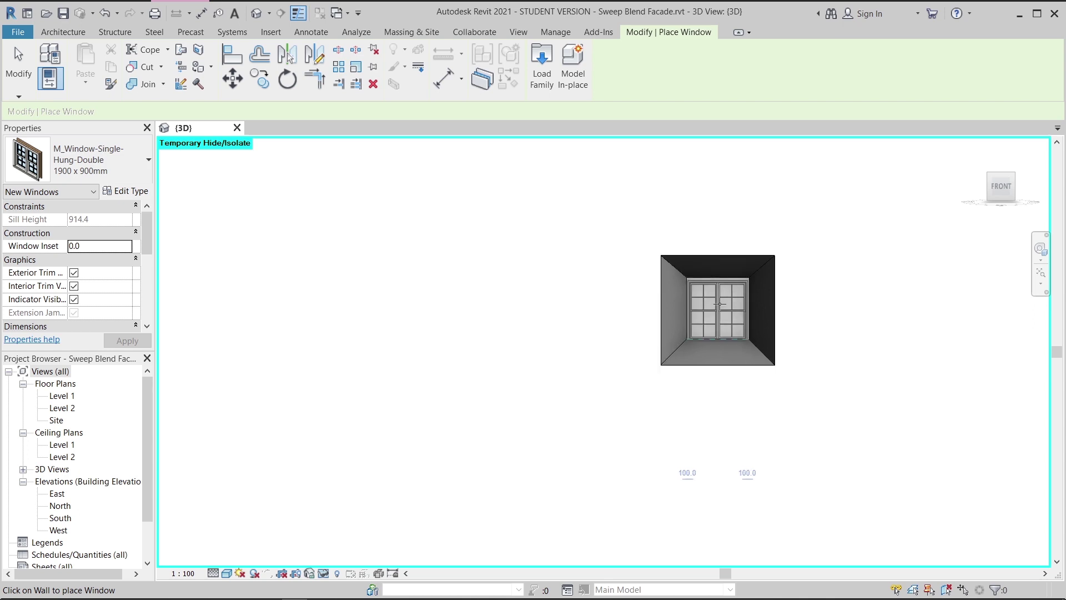
left_click(720, 304)
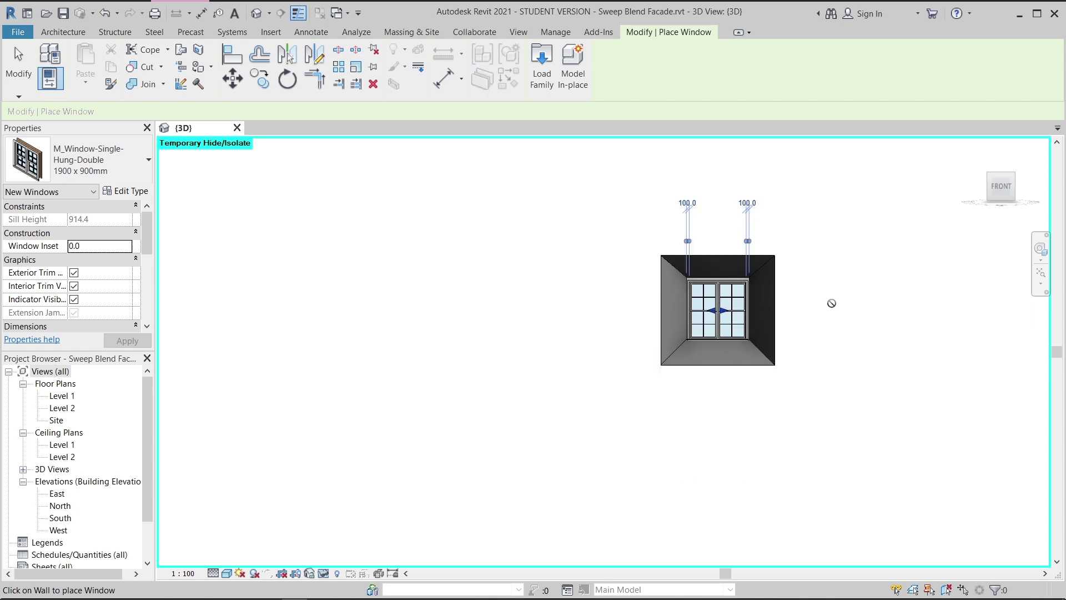
key("Escape")
key("Escape")
Pull the back wall's top and both side edges in to the window frame, giving a -1000 top offset and about 2095 mm width.
middle_click_drag(846, 383, 563, 423, "shift")
scroll(485, 323, "up", 10)
middle_click_drag(671, 348, 770, 290)
left_click(531, 268)
middle_click_drag(881, 305, 957, 226, "shift")
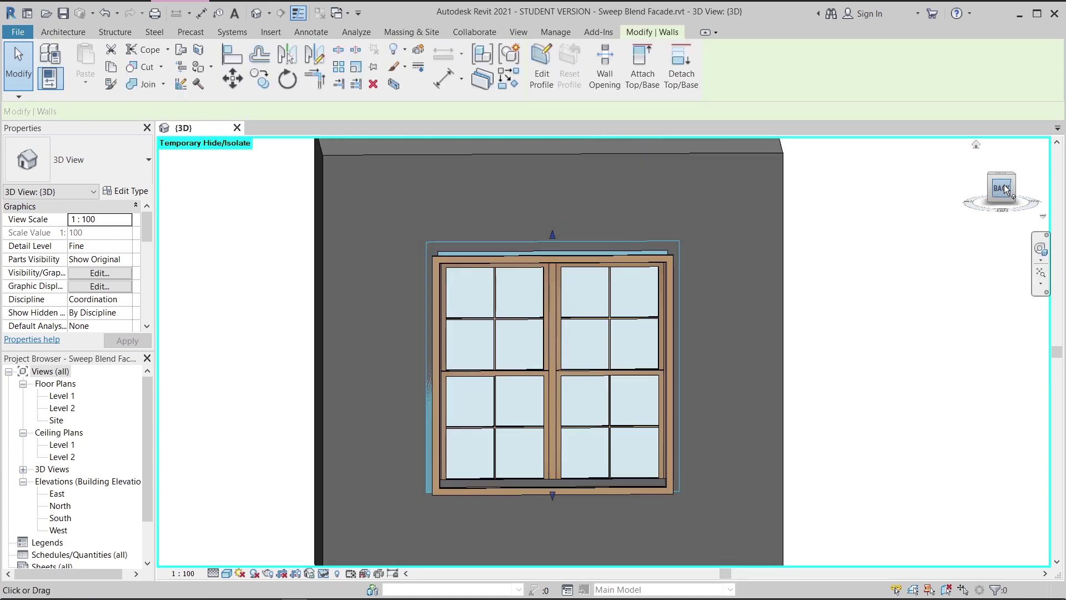
left_click(1005, 188)
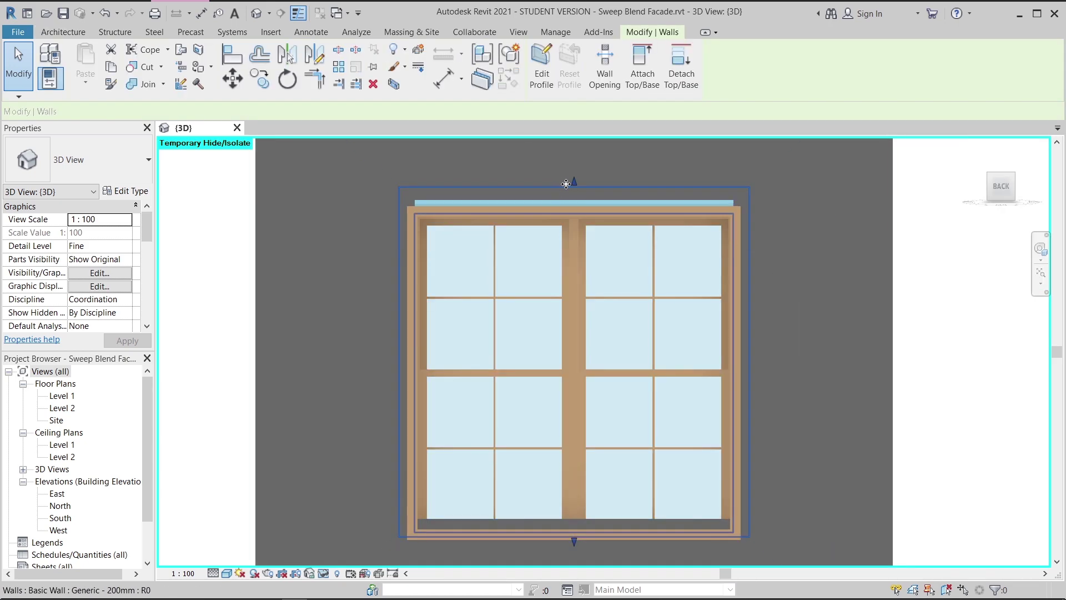
left_click(575, 201)
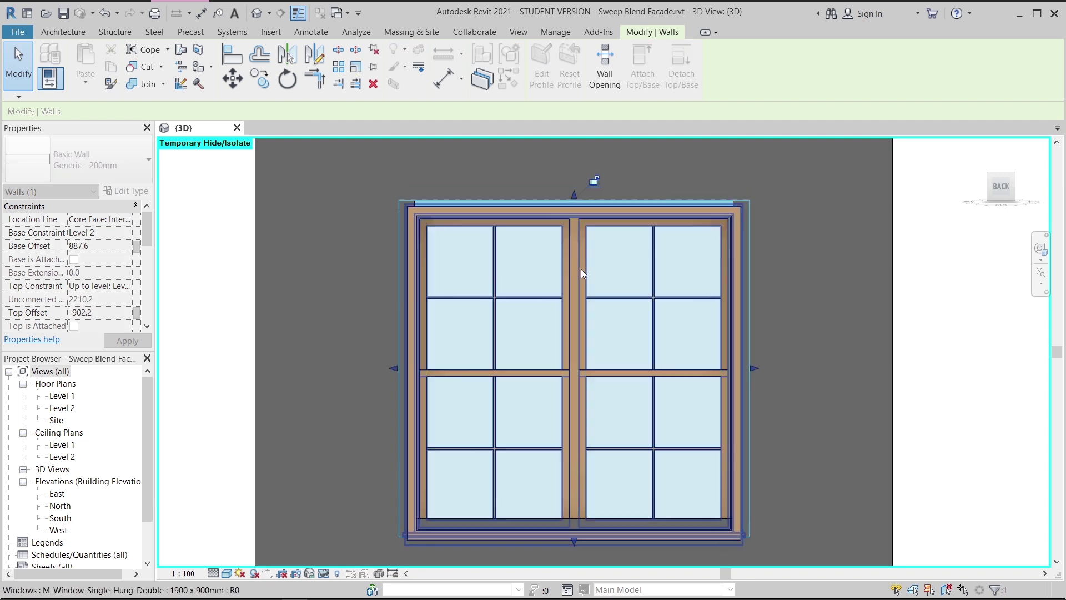
scroll(574, 196, "up", 3)
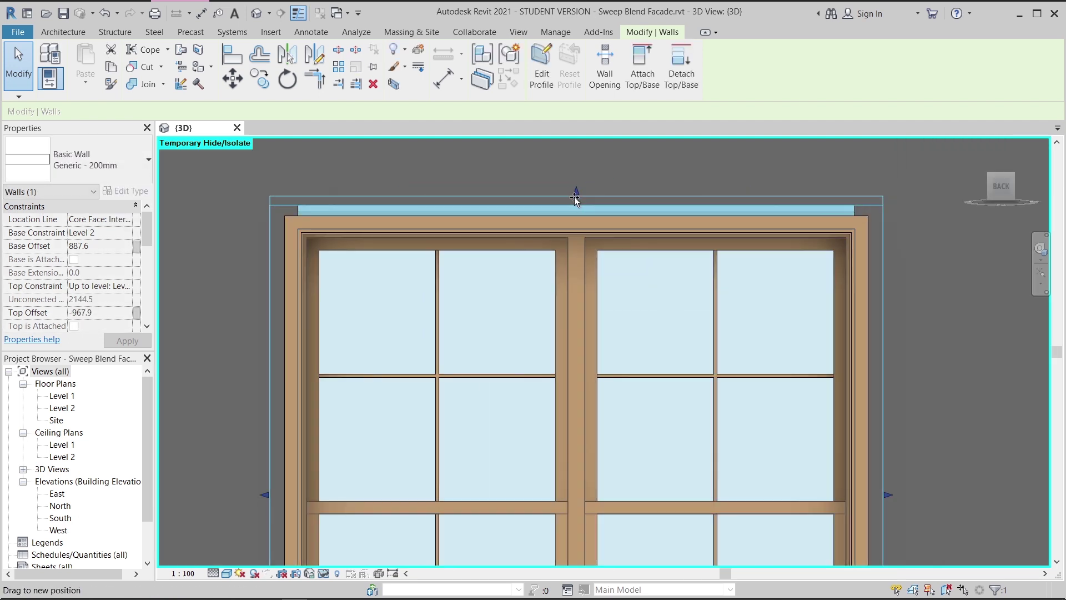
left_click_drag(575, 197, 576, 205)
scroll(590, 255, "down", 3)
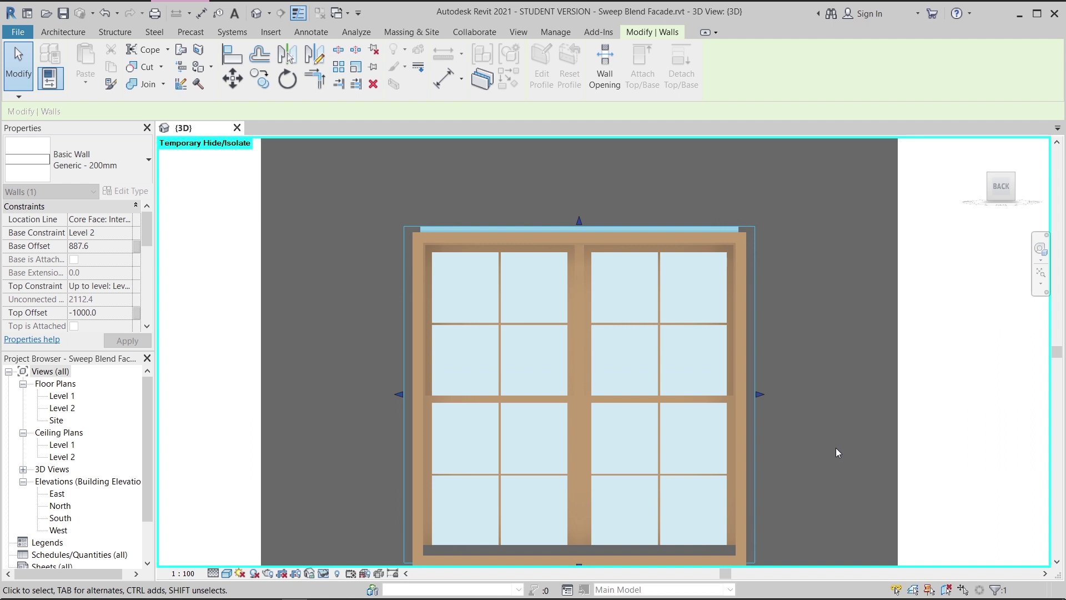
left_click_drag(760, 389, 754, 388)
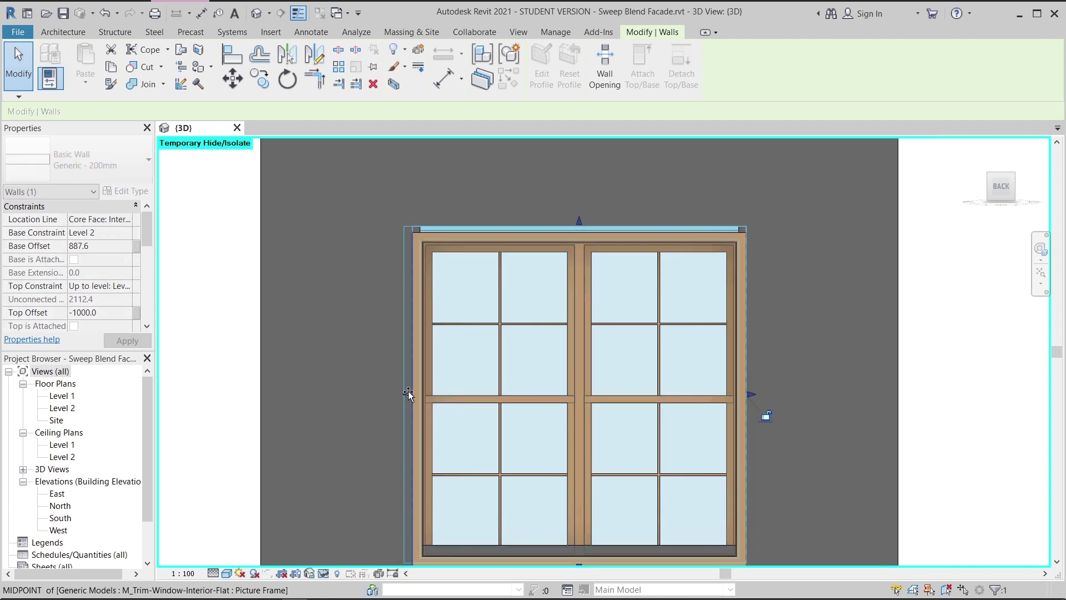
scroll(545, 352, "down", 3)
Hide the back wall element in the 3D view, leaving the module and its window.
middle_click_drag(799, 361, 762, 305, "shift")
right_click(761, 270)
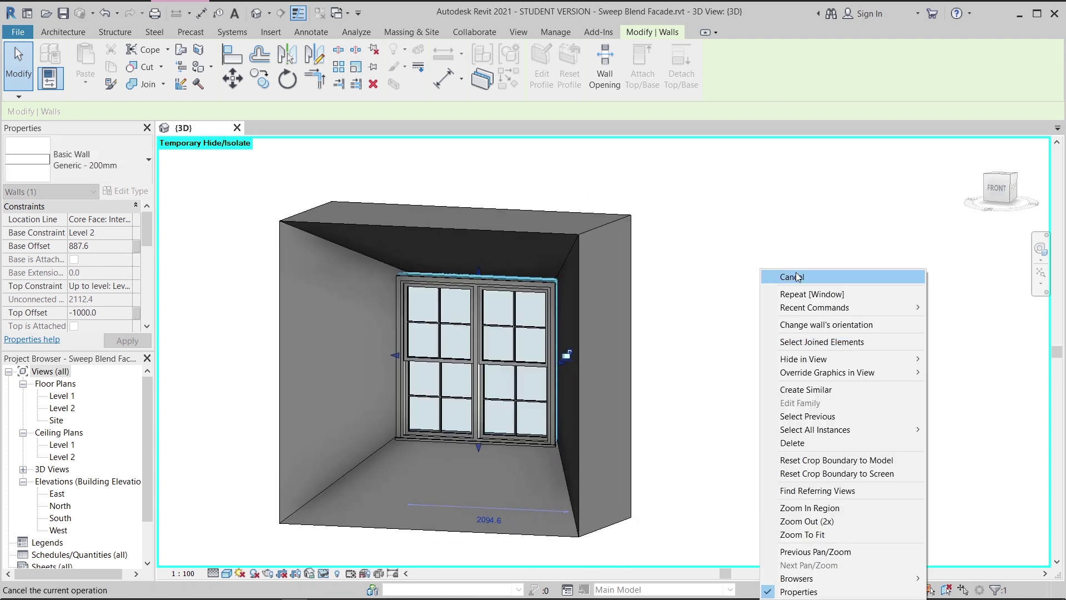
mouse_move(831, 361)
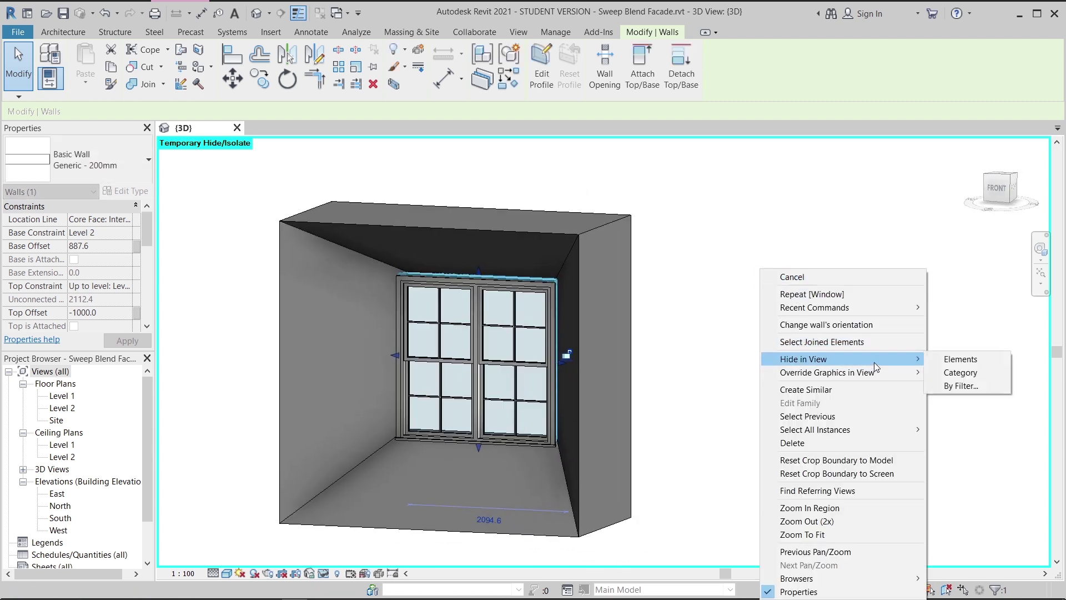
left_click(965, 359)
Reset the temporary isolation to bring the whole building back into the 3D view.
scroll(759, 321, "down", 2)
middle_click_drag(759, 321, 631, 431, "shift")
middle_click_drag(721, 385, 751, 385, "shift")
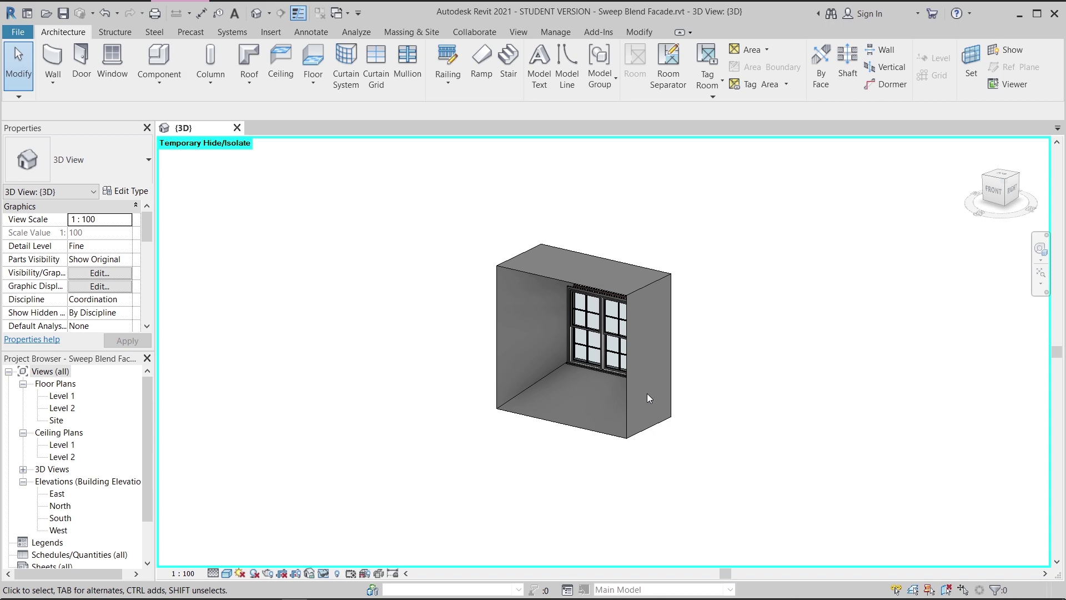
key("h")
key("r")
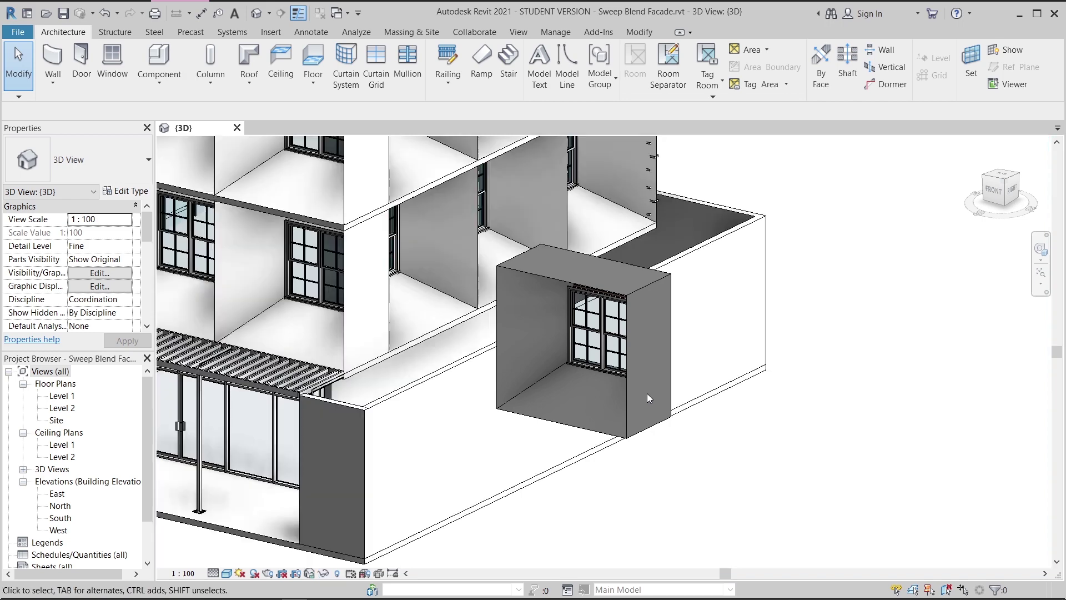
Delete the copied facade module east of the building together with its window.
left_click_drag(658, 478, 634, 377)
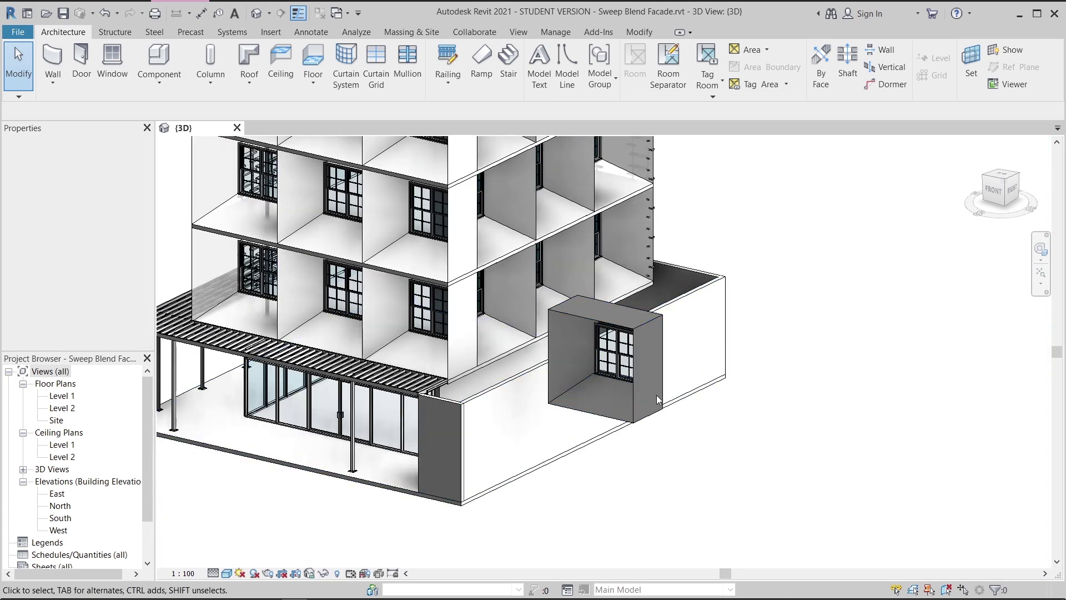
left_click(637, 364)
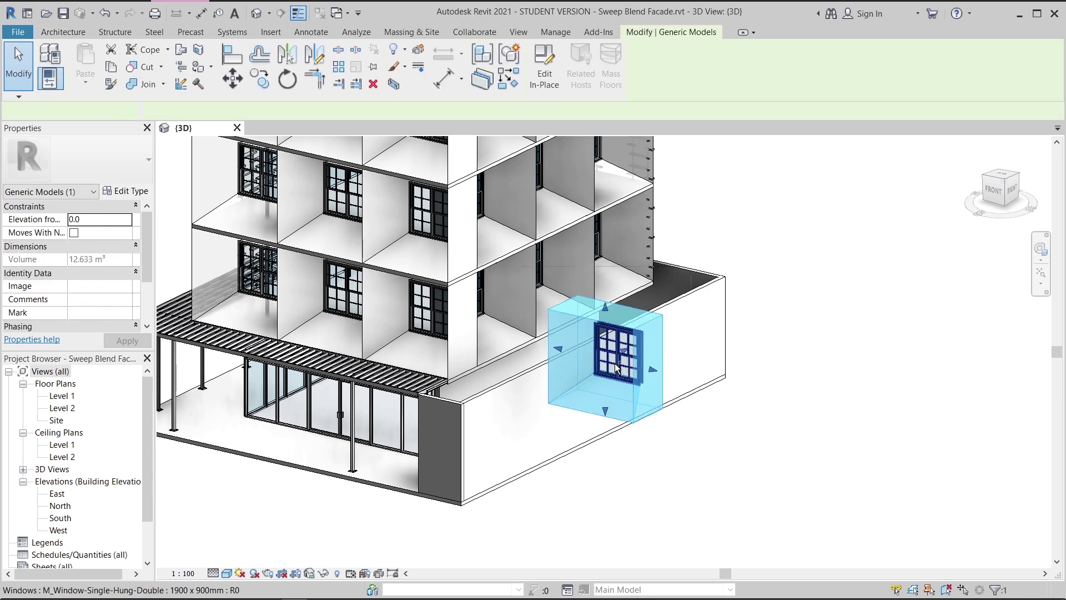
left_click(616, 362, "ctrl")
key("Delete")
Select all instances of the UC305x305x97 steel columns supporting the ground-floor canopy and delete them.
scroll(554, 387, "down", 3)
middle_click_drag(261, 508, 594, 419, "shift")
scroll(566, 519, "up", 1)
scroll(594, 419, "up", 2)
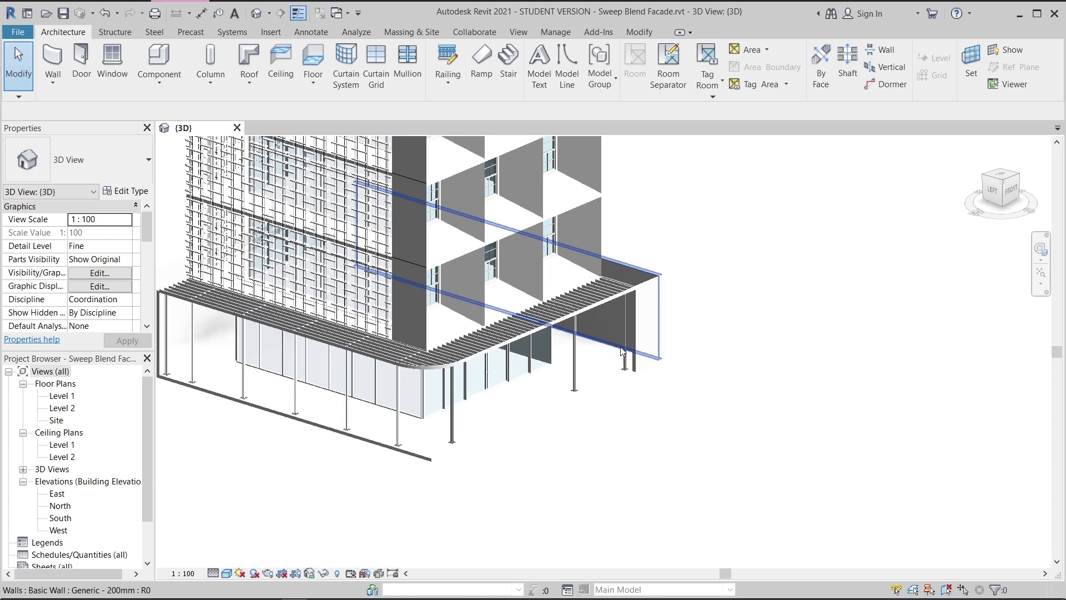
left_click(577, 369, "ctrl")
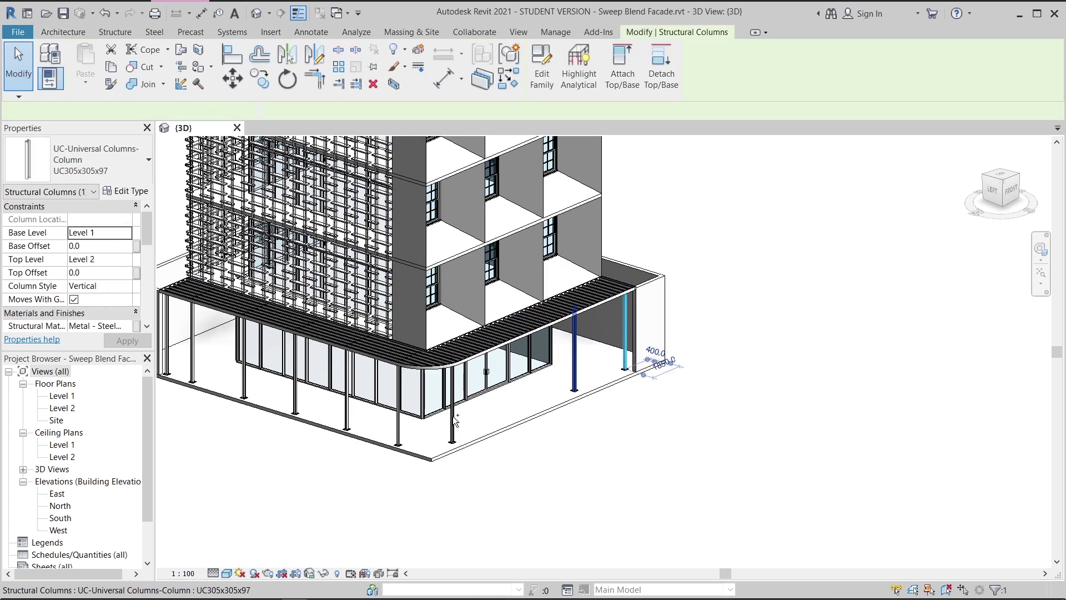
left_click(454, 418, "ctrl")
left_click(399, 428, "ctrl")
left_click(350, 421, "ctrl")
left_click(338, 483)
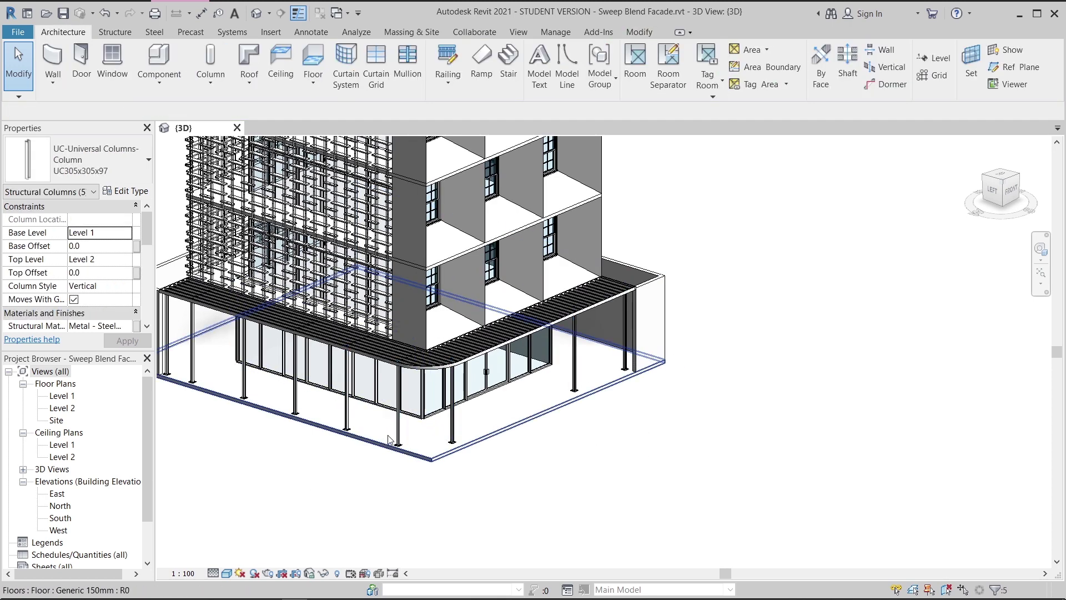
left_click(375, 483)
key("s")
key("a")
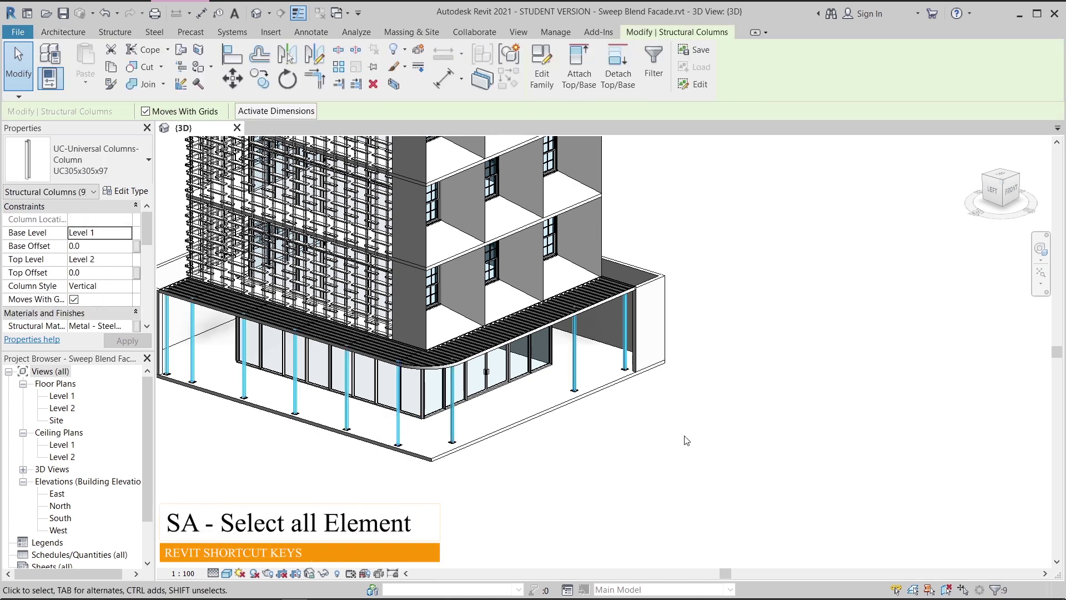
left_click(688, 441)
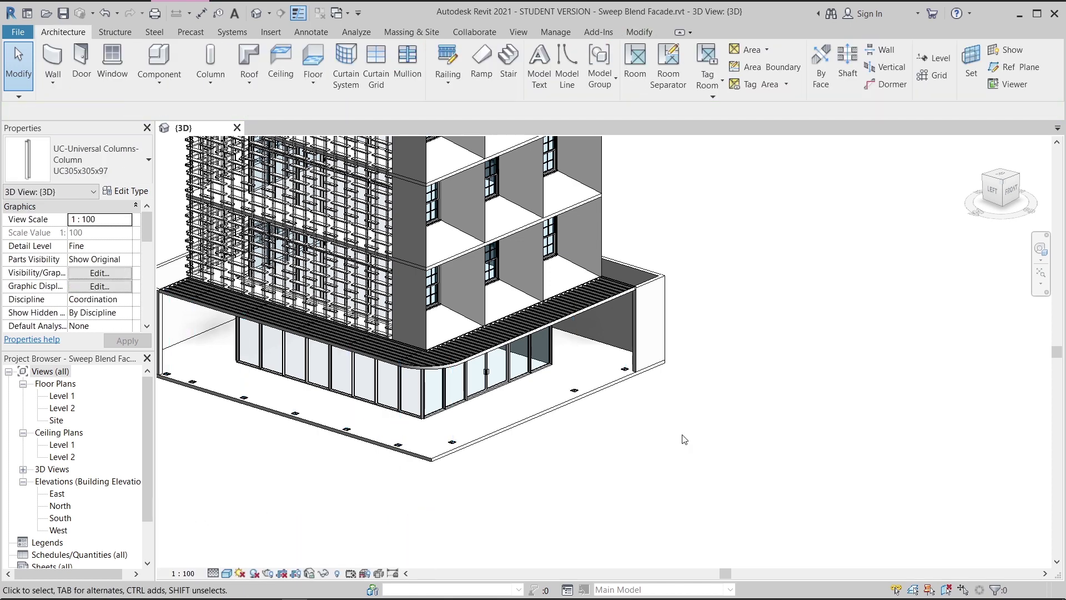
Select all instances of the Base plate structural connections on the ground slab and delete them.
scroll(578, 391, "up", 2)
left_click(570, 393)
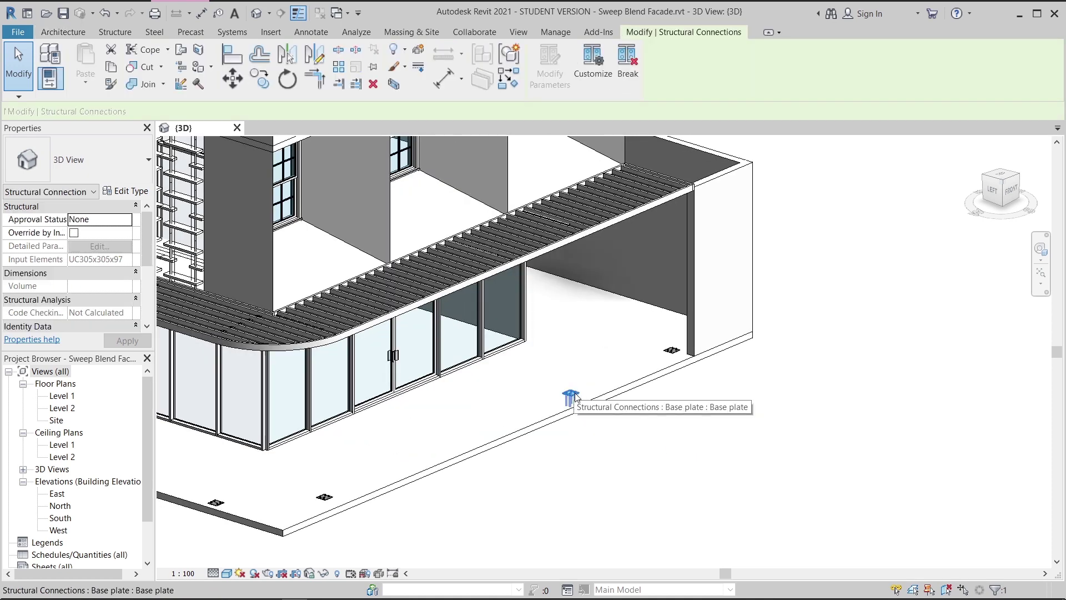
left_click(663, 437)
left_click(570, 396)
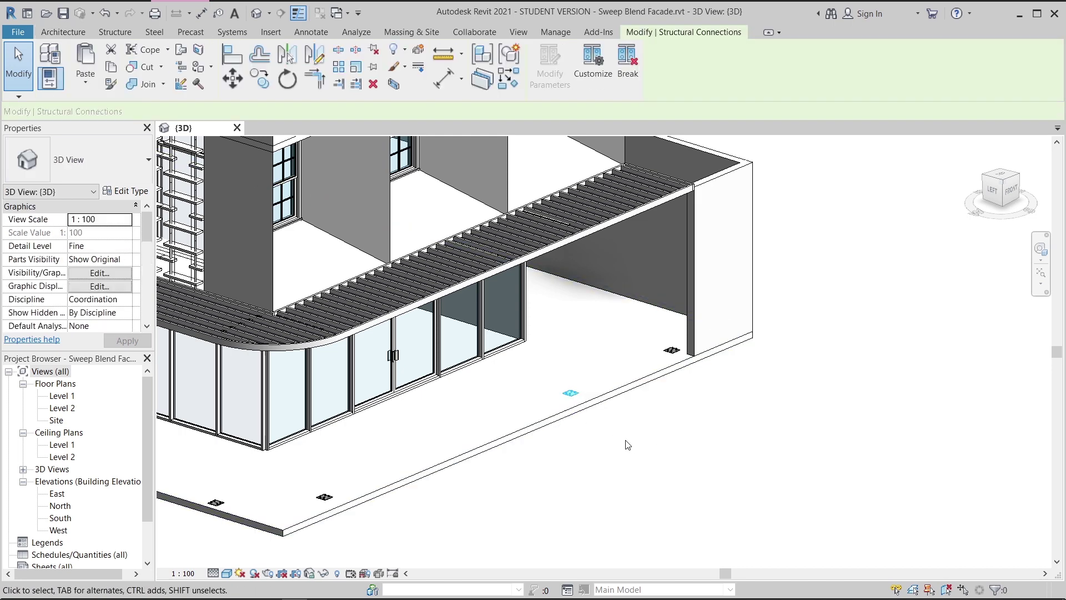
key("s")
key("a")
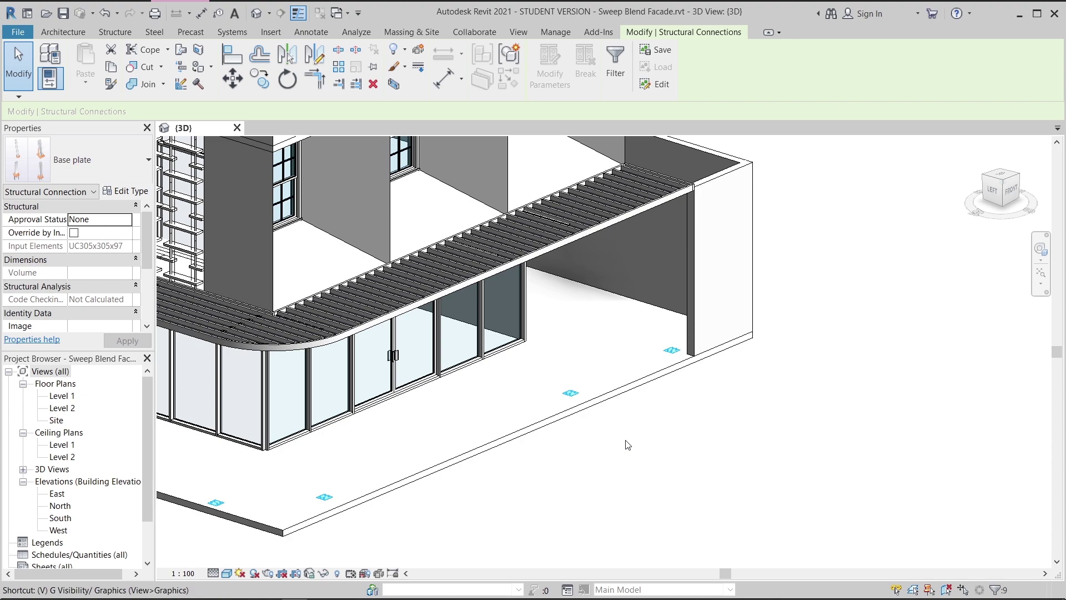
left_click(627, 444)
Examine the canopy's glazing, mullions, supporting beams and rounded corner along the front and left sides of the building.
scroll(611, 494, "down", 4)
middle_click_drag(611, 494, 660, 502, "shift")
scroll(369, 301, "up", 5)
scroll(413, 289, "up", 1)
middle_click_drag(800, 516, 639, 389)
scroll(639, 389, "down", 3)
middle_click_drag(646, 399, 633, 472, "shift")
scroll(500, 372, "up", 3)
scroll(603, 364, "up", 2)
middle_click_drag(603, 367, 620, 425)
middle_click_drag(478, 238, 468, 316)
middle_click_drag(398, 207, 794, 541)
scroll(375, 309, "up", 5)
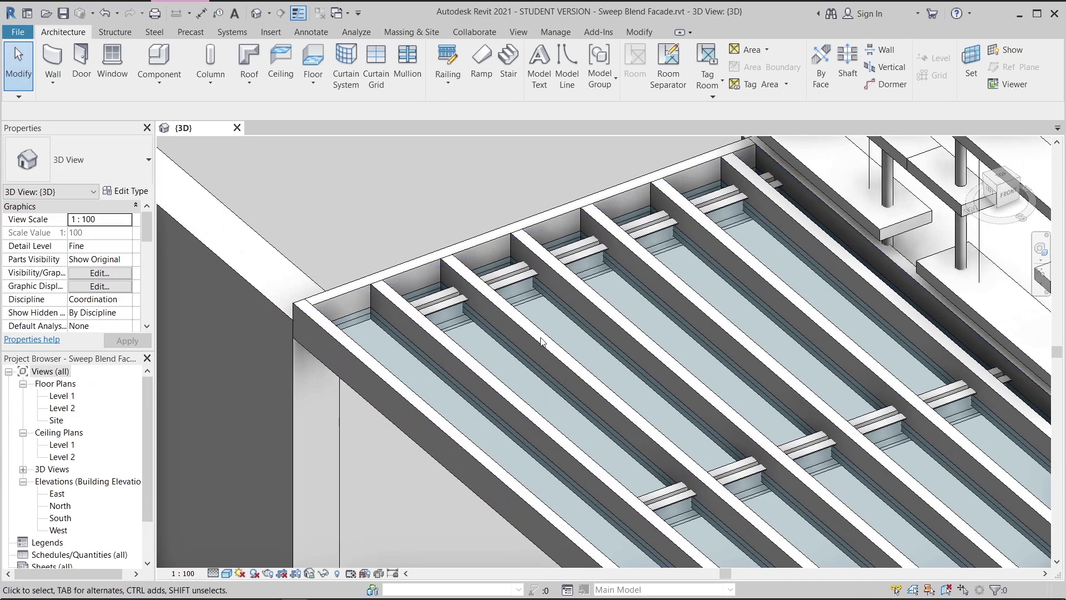
scroll(548, 355, "down", 4)
middle_click_drag(723, 506, 552, 352)
scroll(536, 268, "down", 5)
middle_click_drag(700, 470, 506, 320)
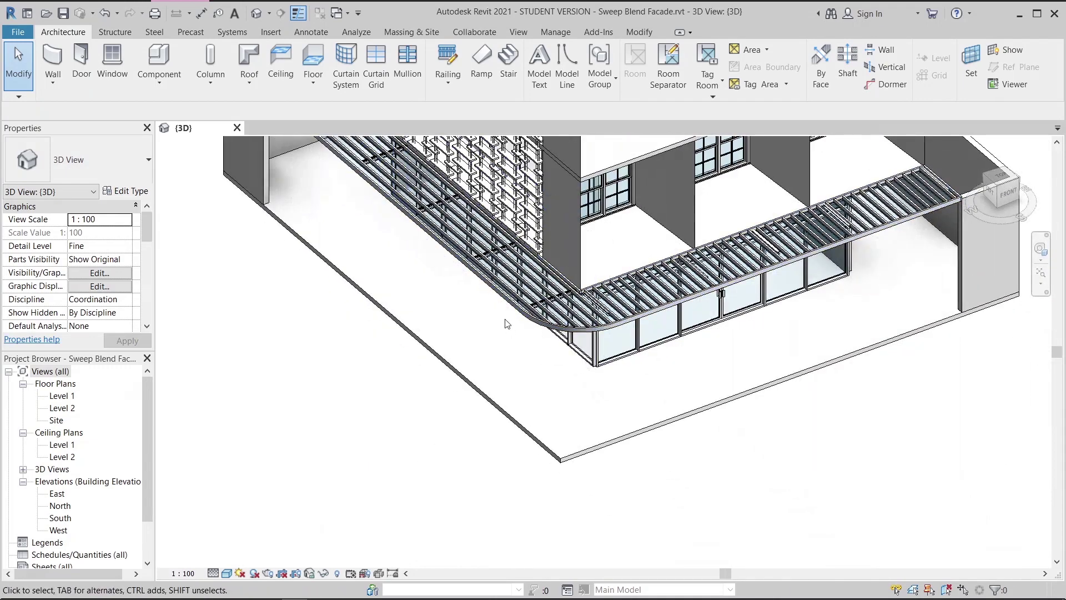
scroll(611, 324, "up", 2)
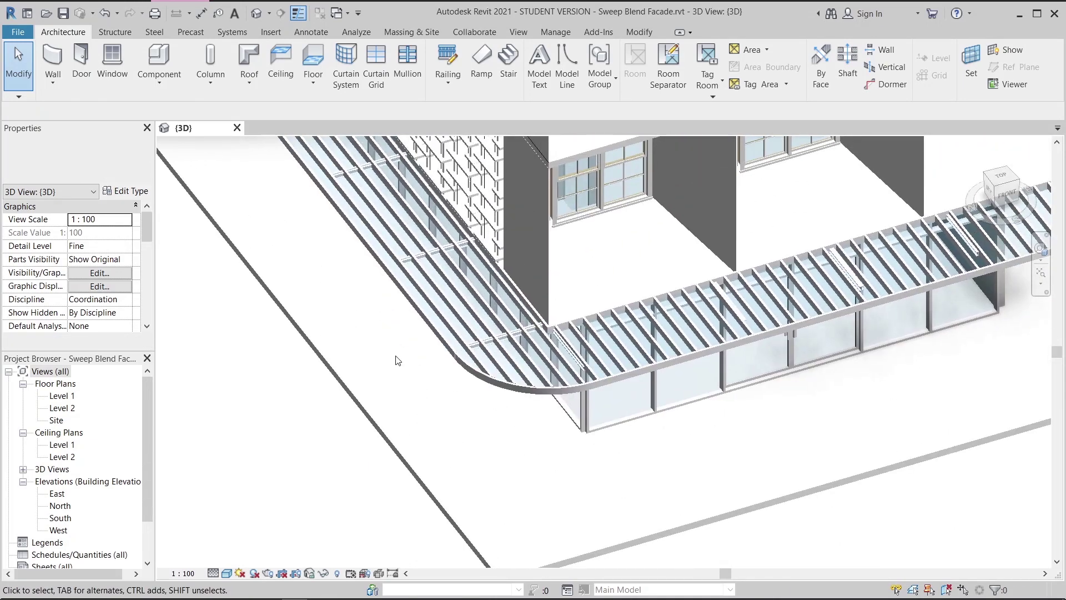
scroll(472, 356, "up", 3)
middle_click_drag(728, 332, 689, 458)
scroll(735, 350, "down", 4)
scroll(627, 403, "up", 2)
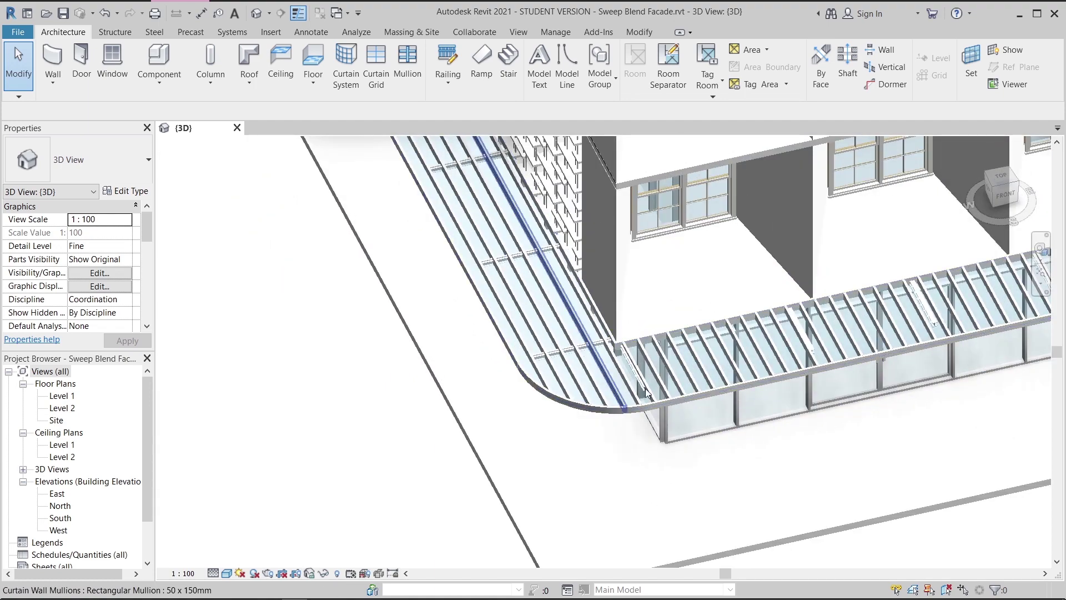
Delete the Sloped Glazing canopy roof that wraps around the ground floor.
scroll(580, 370, "down", 5)
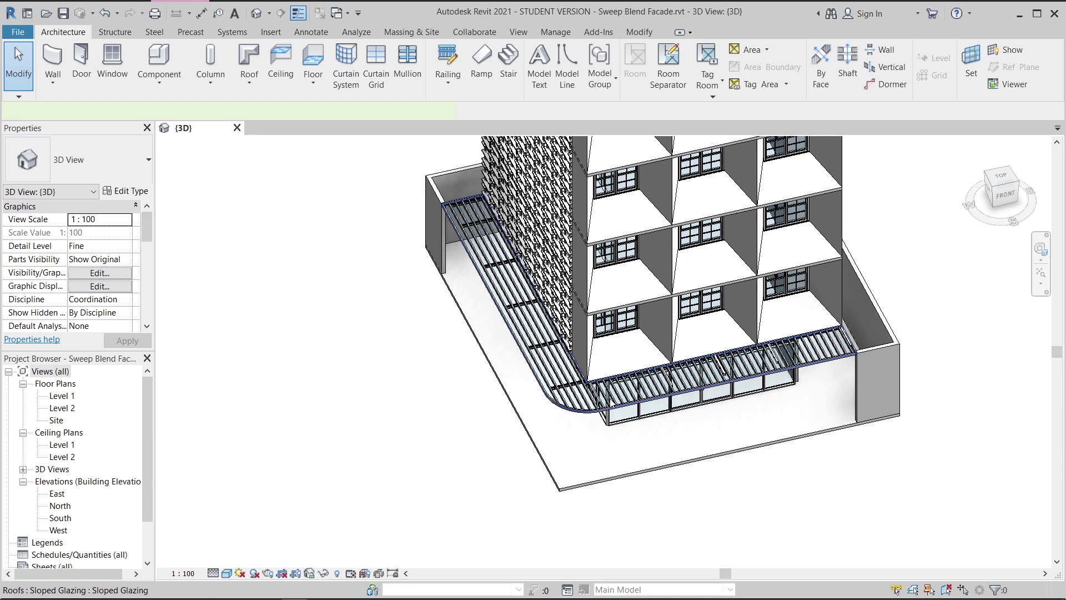
left_click(605, 395)
key("Delete")
scroll(862, 402, "down", 1)
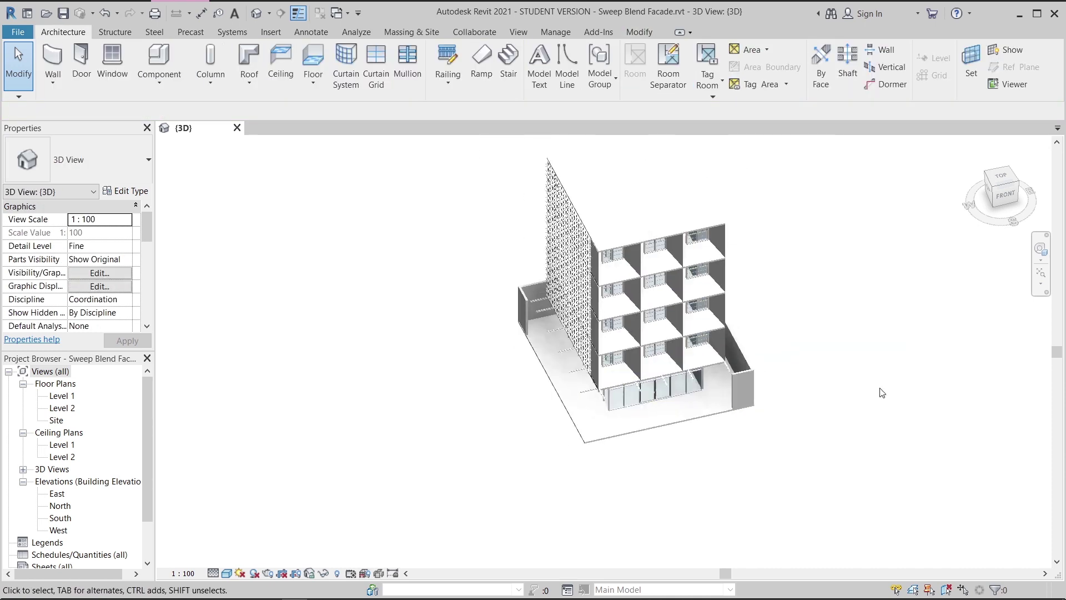
scroll(580, 391, "up", 4)
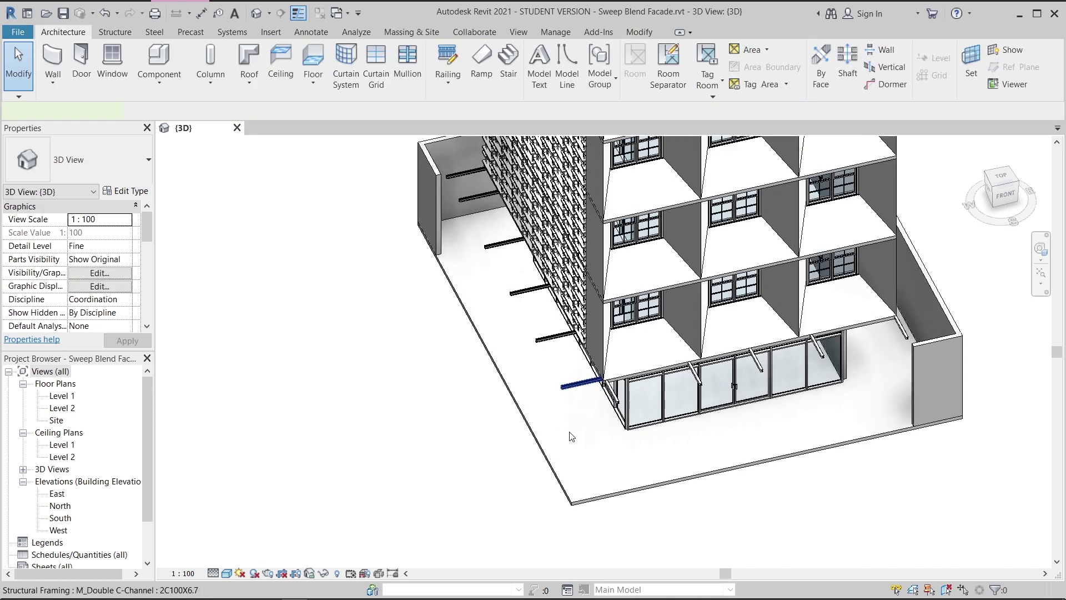
Hide all the double C-channel and universal beams projecting from the building's left and front sides in the 3D view.
left_click(577, 435)
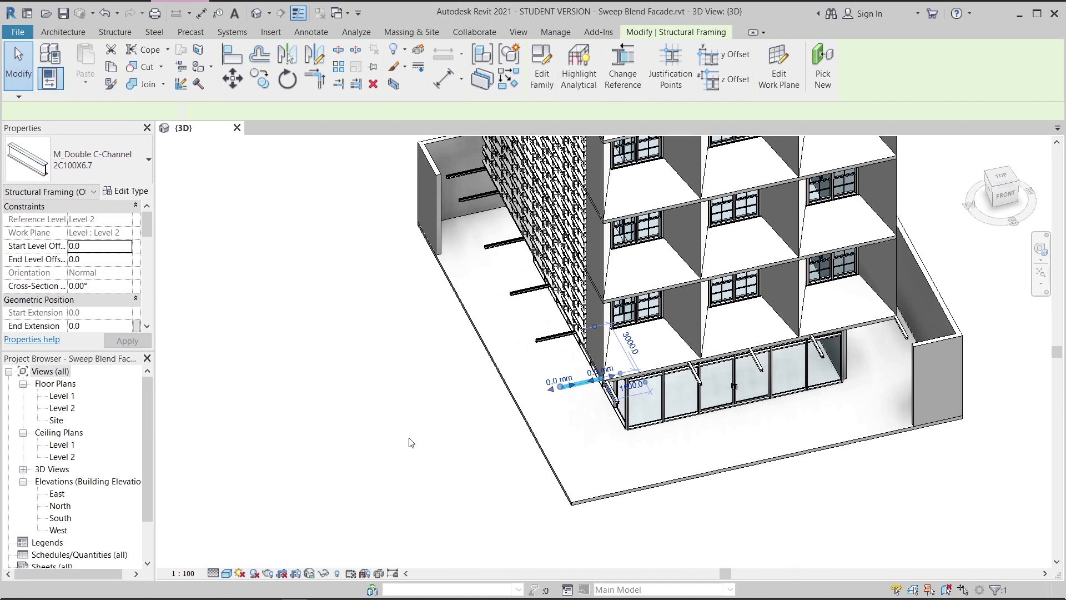
key("s")
key("a")
key("Escape")
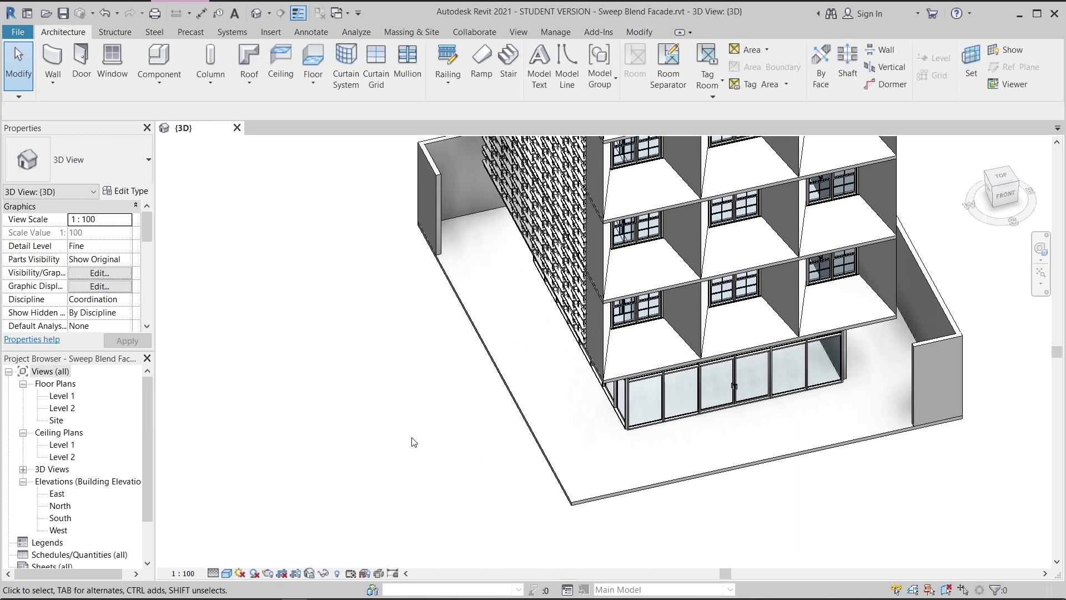
Examine the ground-floor glazing, facade modules and open floors of the building from several angles.
scroll(580, 407, "up", 3)
scroll(580, 407, "up", 3)
middle_click_drag(838, 399, 661, 295)
middle_click_drag(660, 294, 776, 361, "shift")
middle_click_drag(777, 361, 736, 521)
scroll(764, 339, "down", 1)
middle_click_drag(647, 151, 659, 267)
scroll(645, 309, "down", 1)
scroll(531, 331, "down", 4)
middle_click_drag(689, 350, 813, 417, "shift")
middle_click_drag(522, 304, 537, 305, "shift")
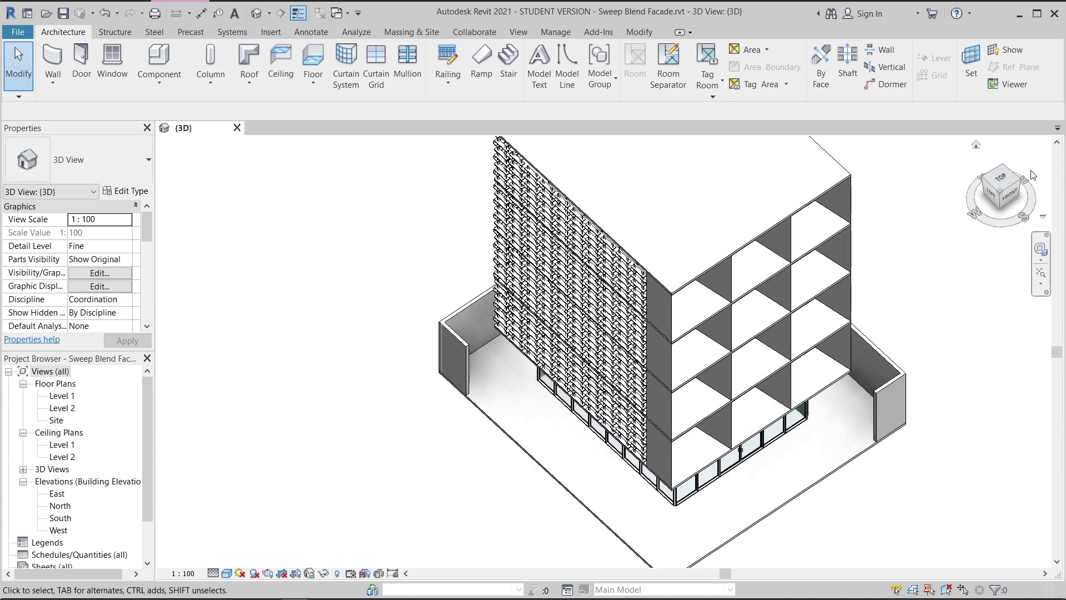
left_click(1001, 180)
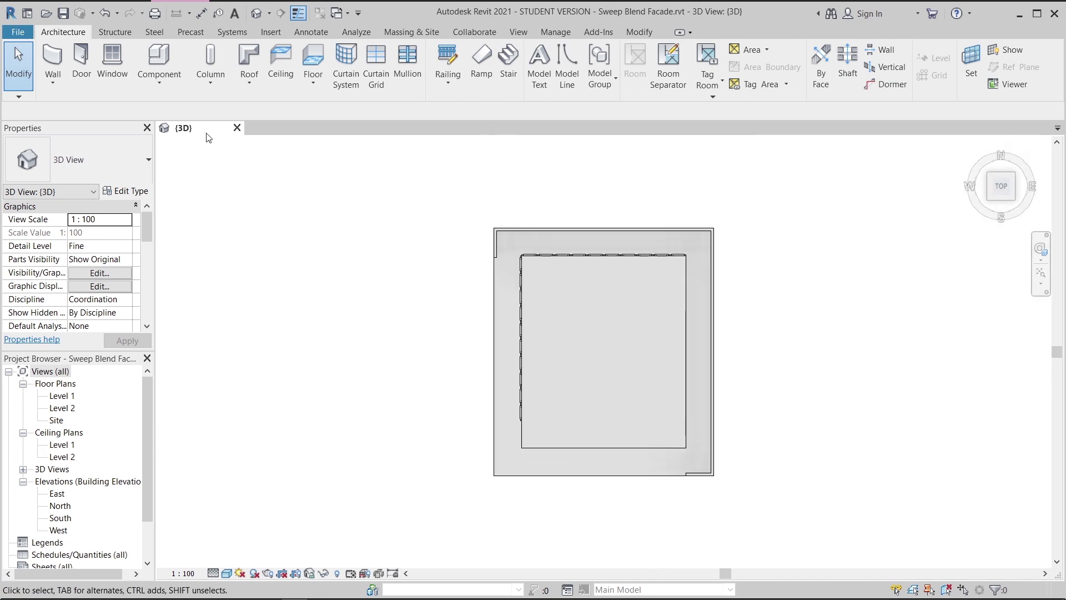
left_click(251, 83)
left_click(225, 114)
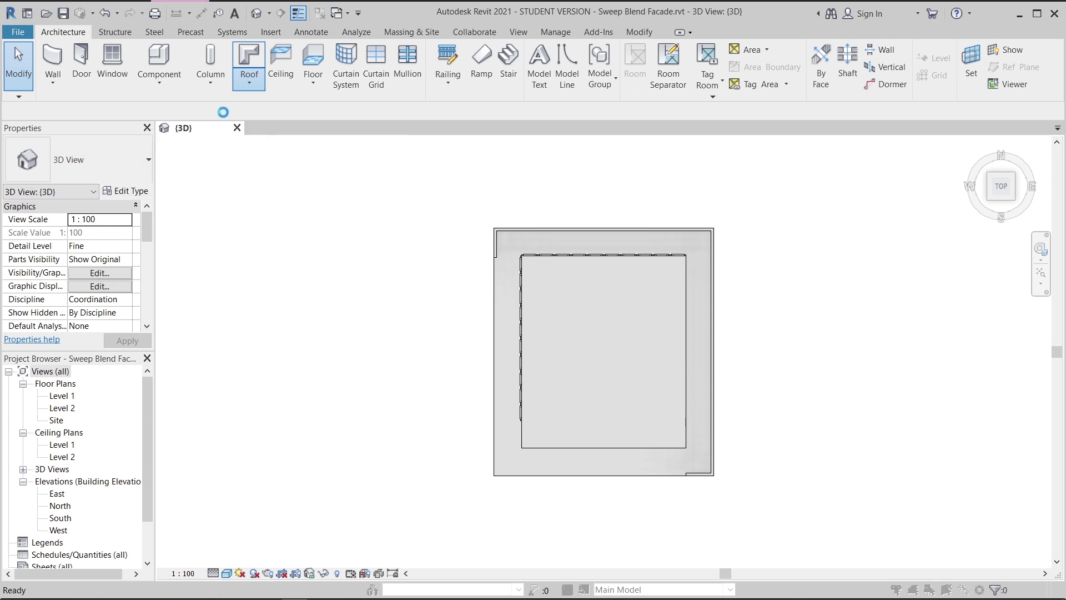
left_click(618, 348)
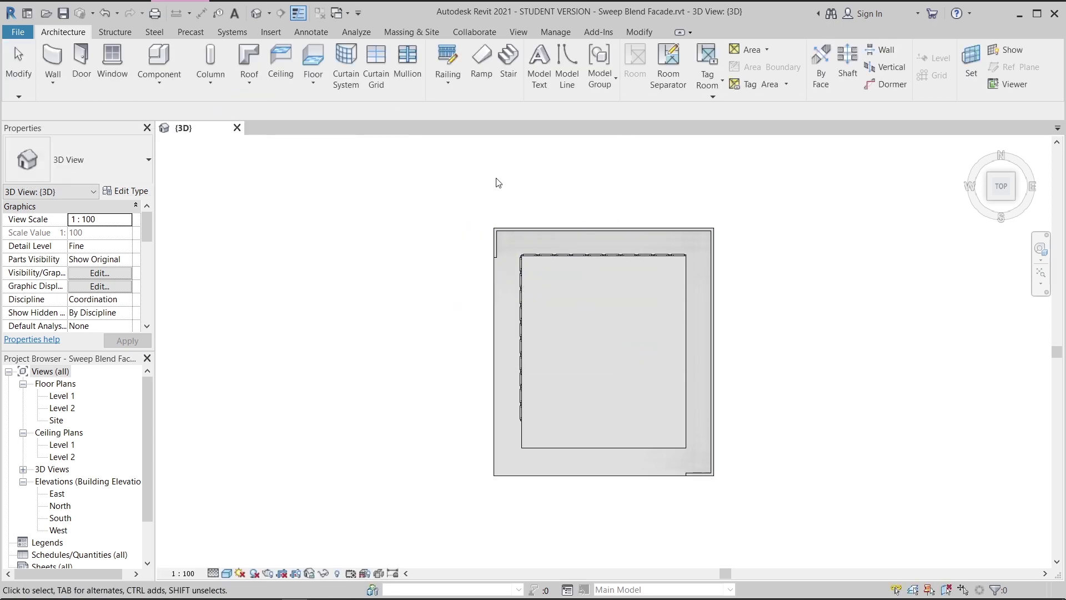
Open the Site floor plan at the building's front-left corner.
double_click(64, 425)
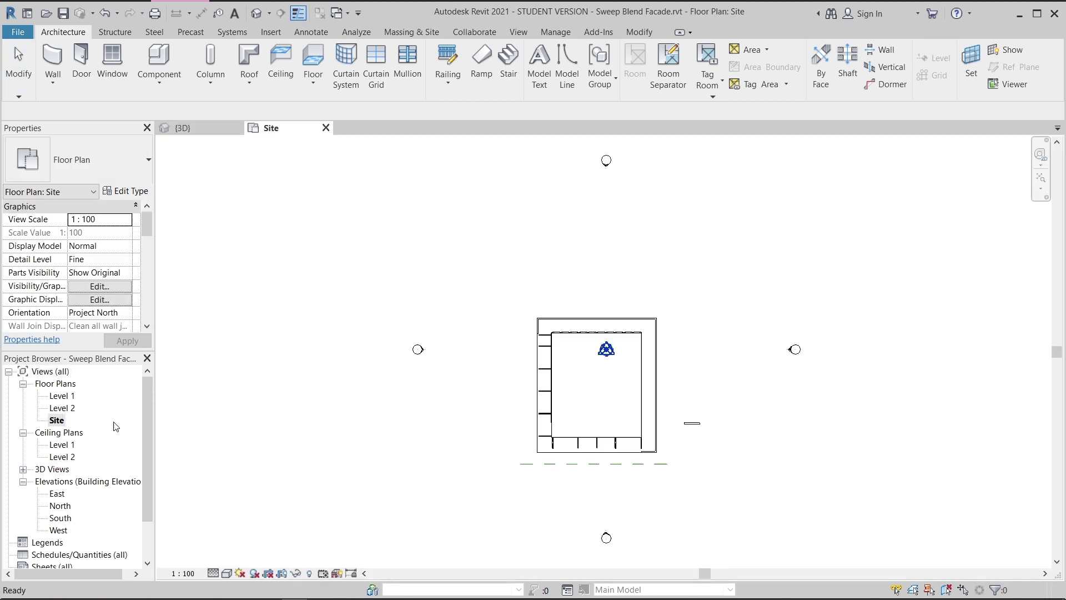
scroll(515, 435, "up", 2)
middle_click_drag(513, 435, 463, 417)
scroll(514, 431, "up", 2)
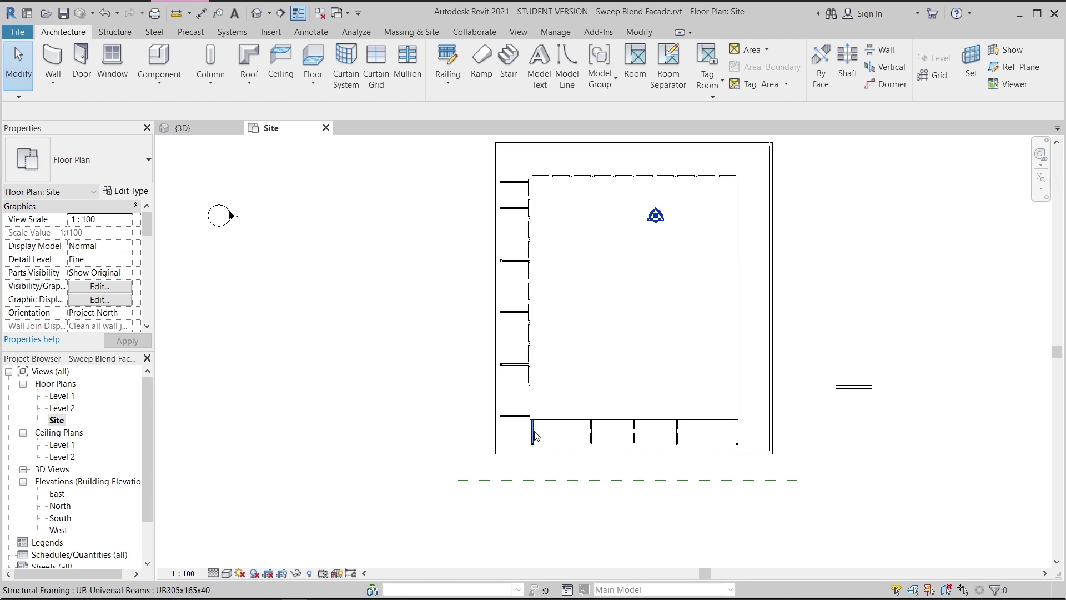
left_click(402, 414)
key("w")
key("a")
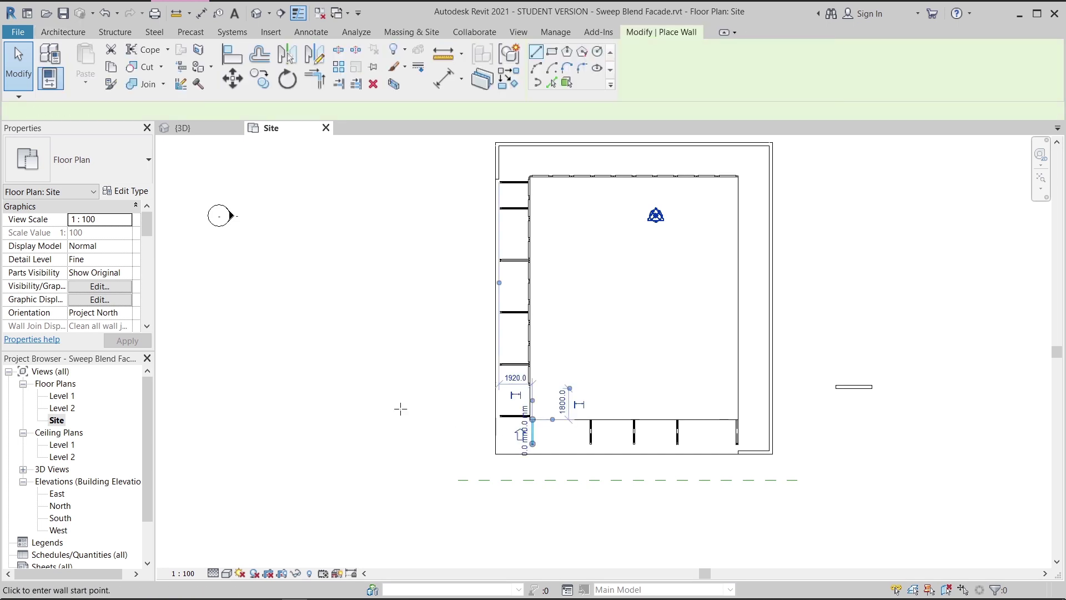
key("Escape")
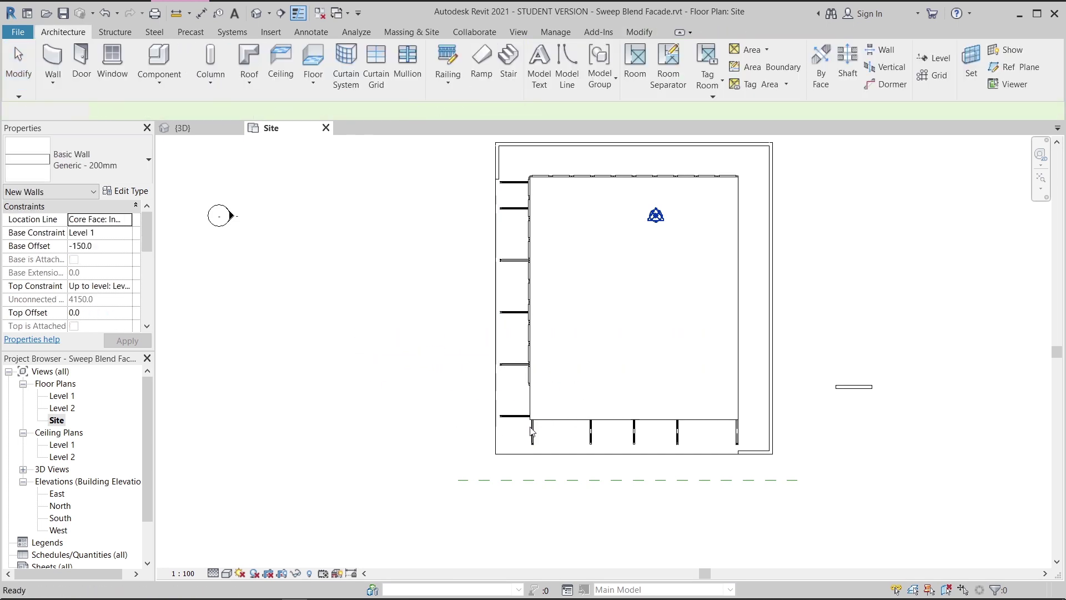
Select all UB305x165x40 beams along the front plus the lowest double C-channel beam on the left side, and hide these elements in the plan.
left_click(433, 425)
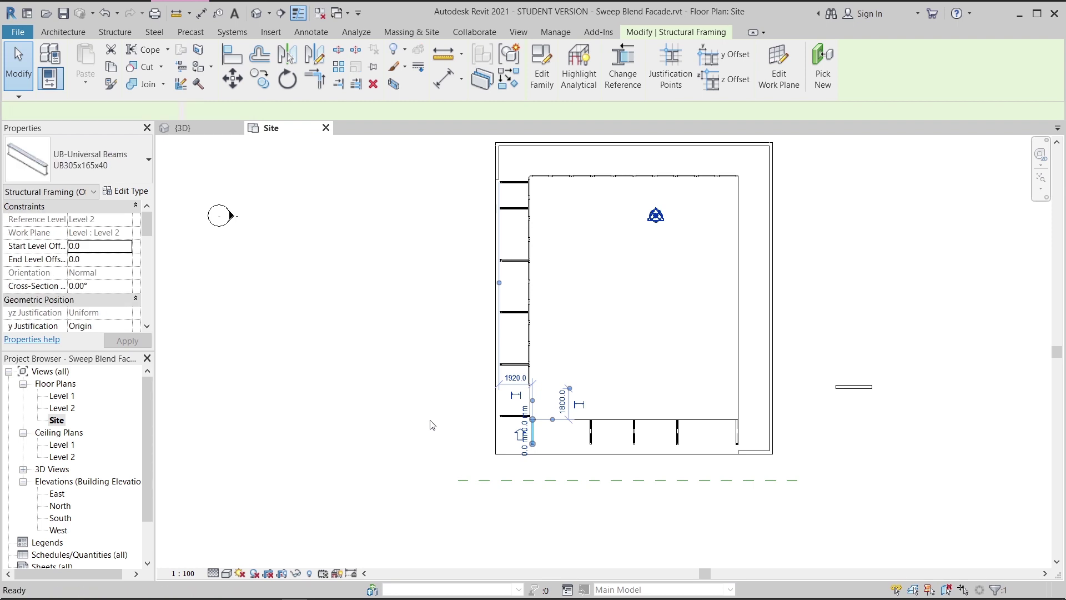
key("s")
key("a")
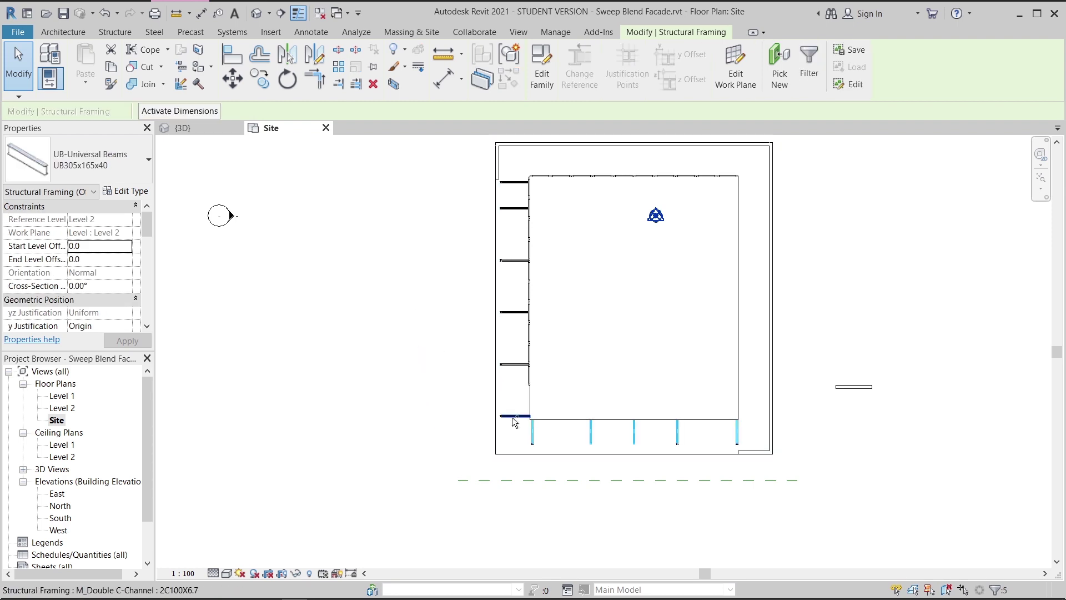
left_click(512, 418, "ctrl")
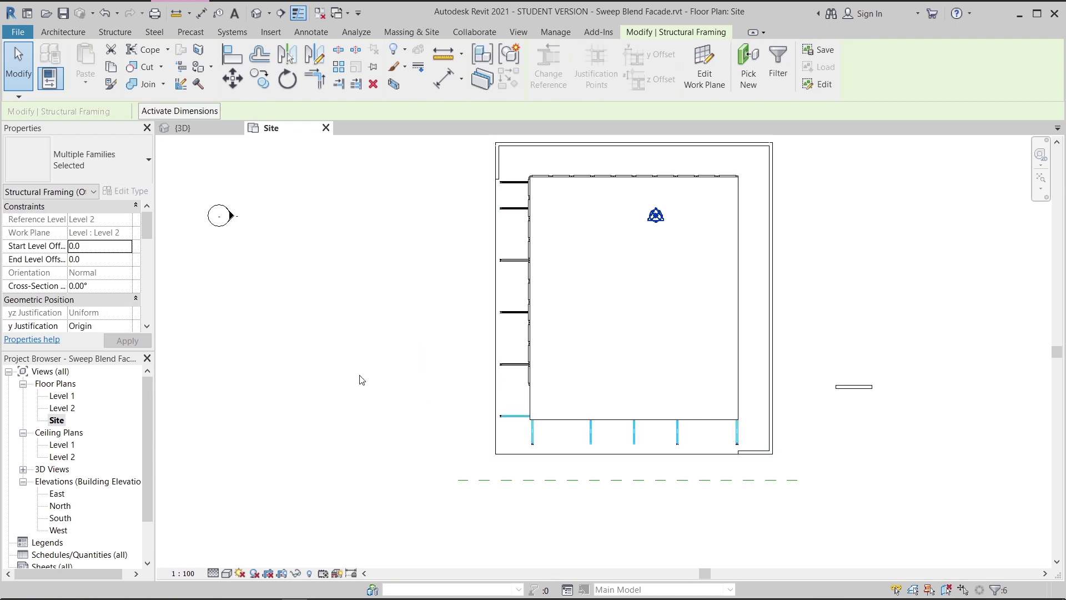
right_click(383, 340)
mouse_move(413, 129)
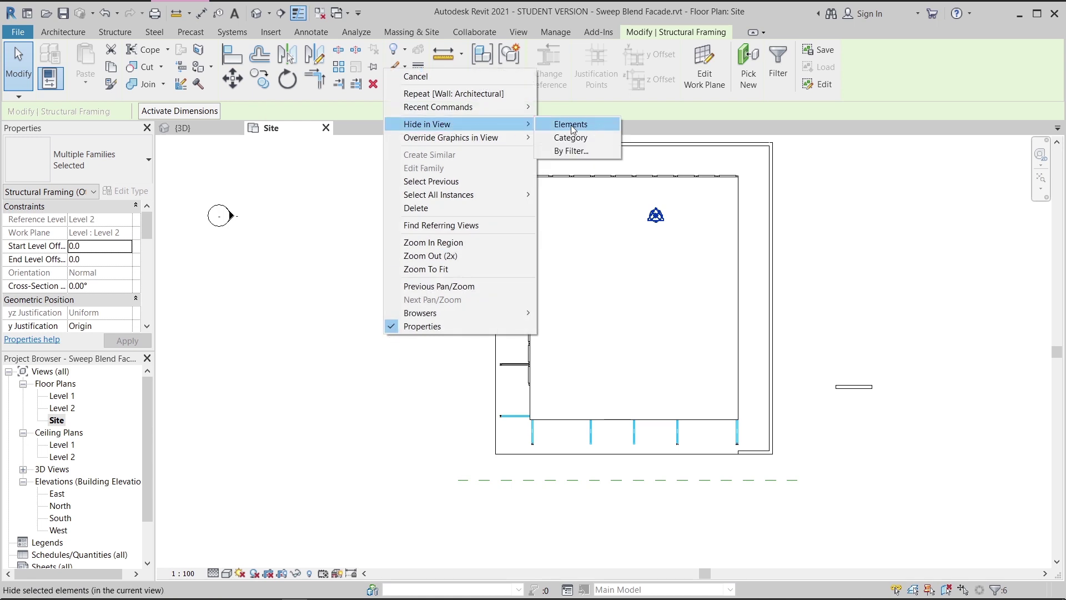
left_click(570, 125)
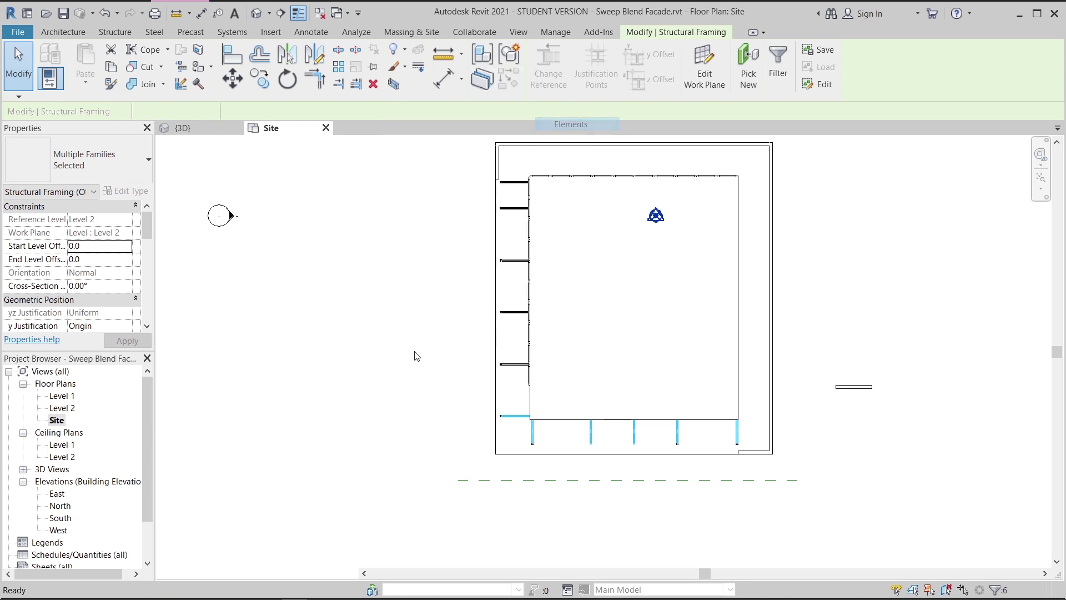
Select all instances of the 2C100X6.7 double C-channel beams along the building's left side and hide them in the plan.
left_click(432, 387)
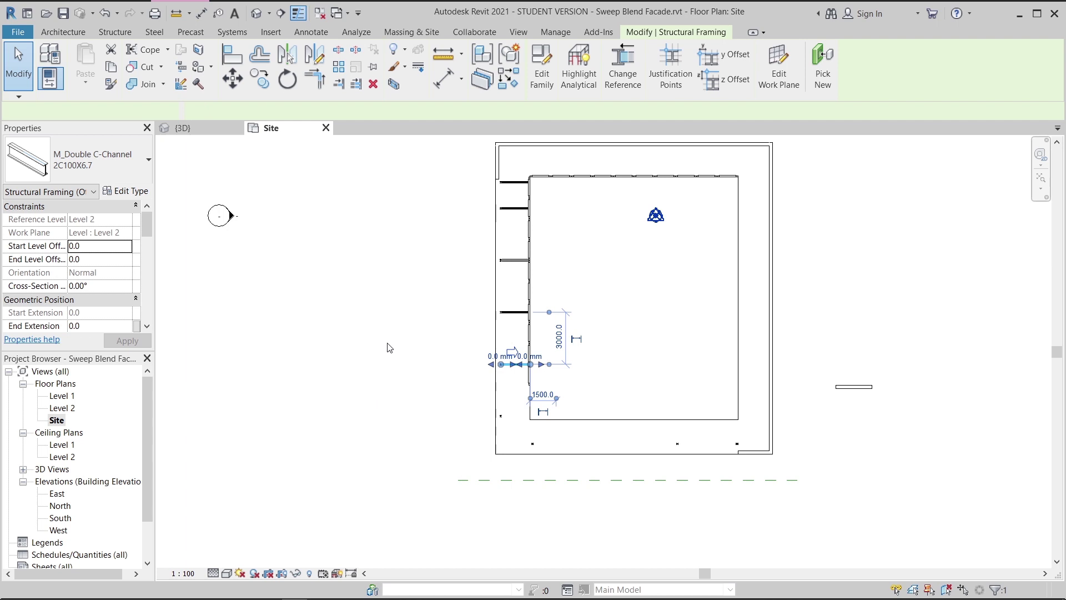
key("s")
key("a")
right_click(392, 277)
mouse_move(414, 330)
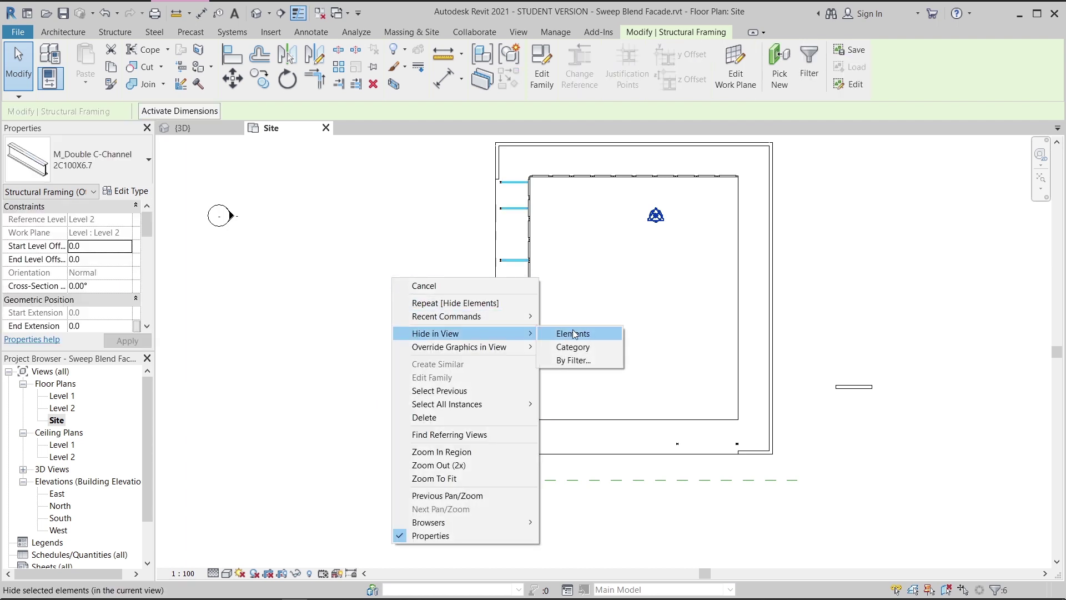
left_click(560, 333)
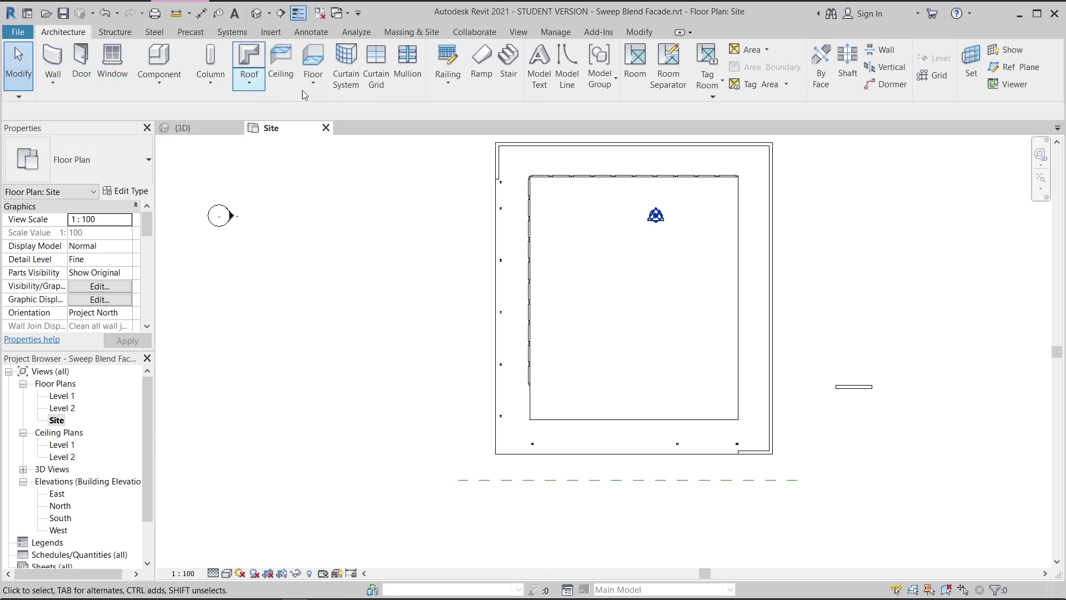
Start a roof by footprint, move it to Level 2 and set its type to Sloped Glazing.
left_click(257, 84)
left_click(235, 114)
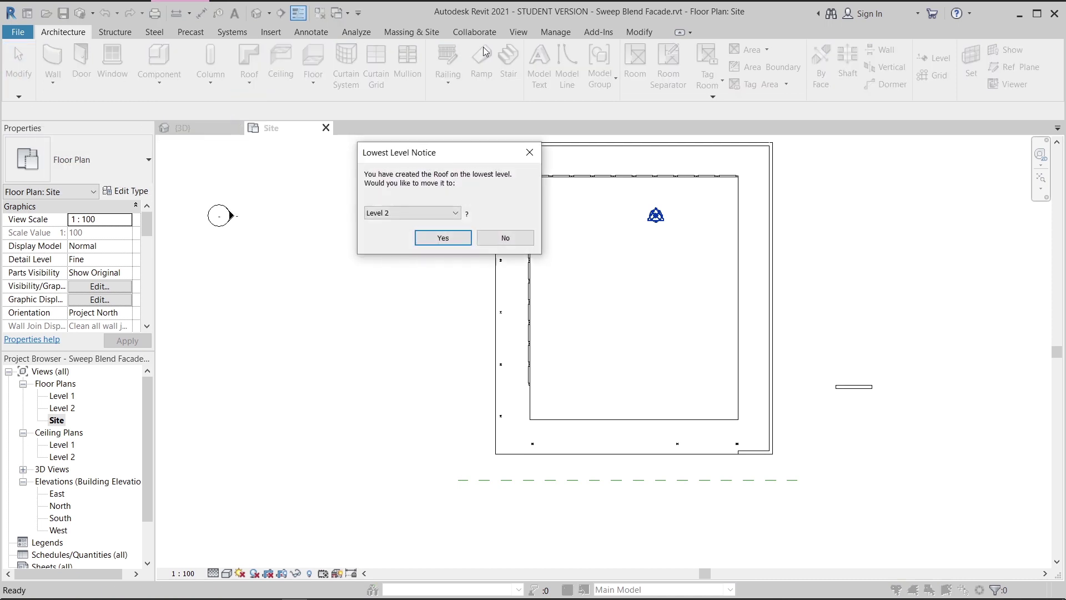
left_click(459, 238)
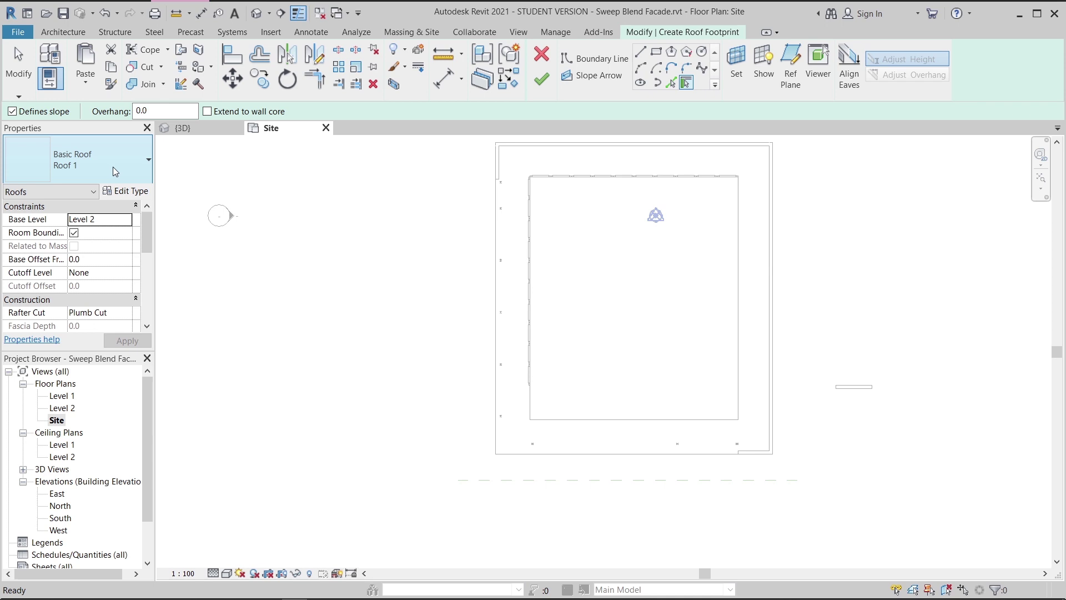
left_click(121, 159)
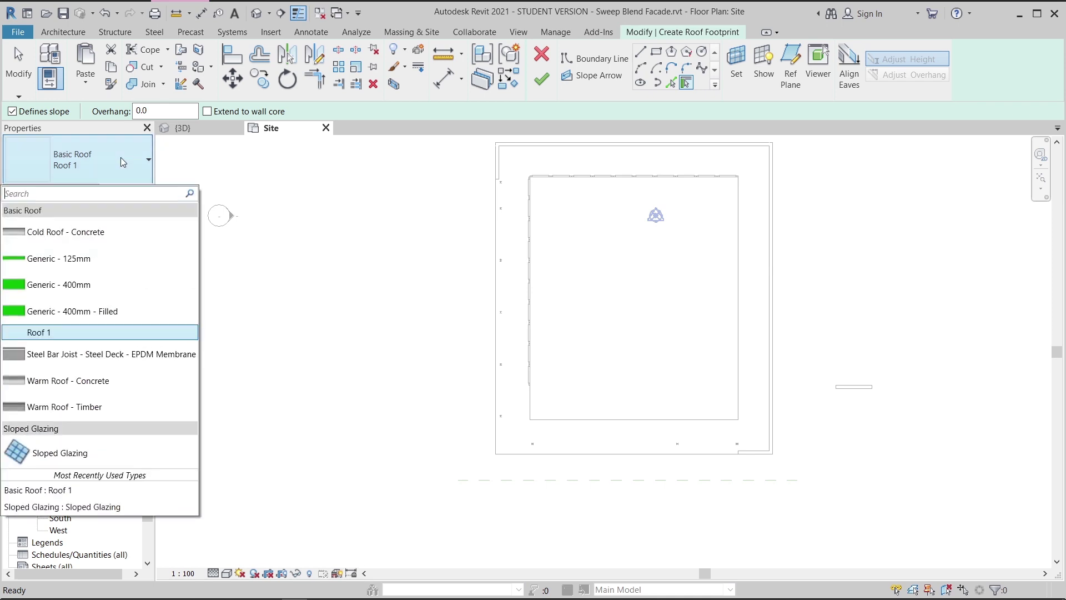
left_click(59, 461)
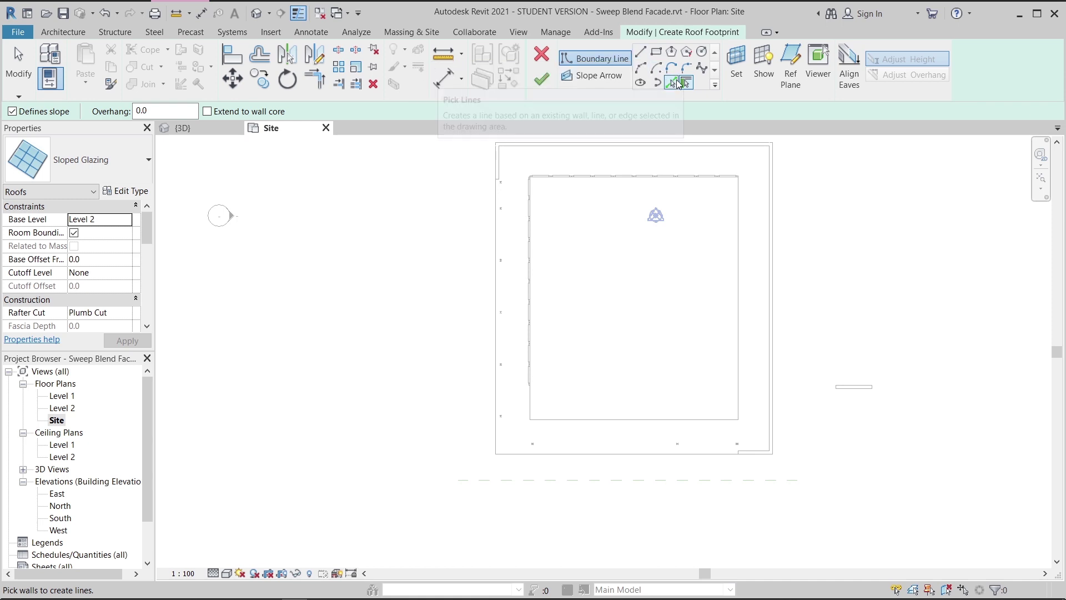
Sketch a closed L-shaped roof boundary, 2000 mm deep, from the building's left and front edges out to the ground slab's edges.
left_click(552, 430)
left_click(671, 424)
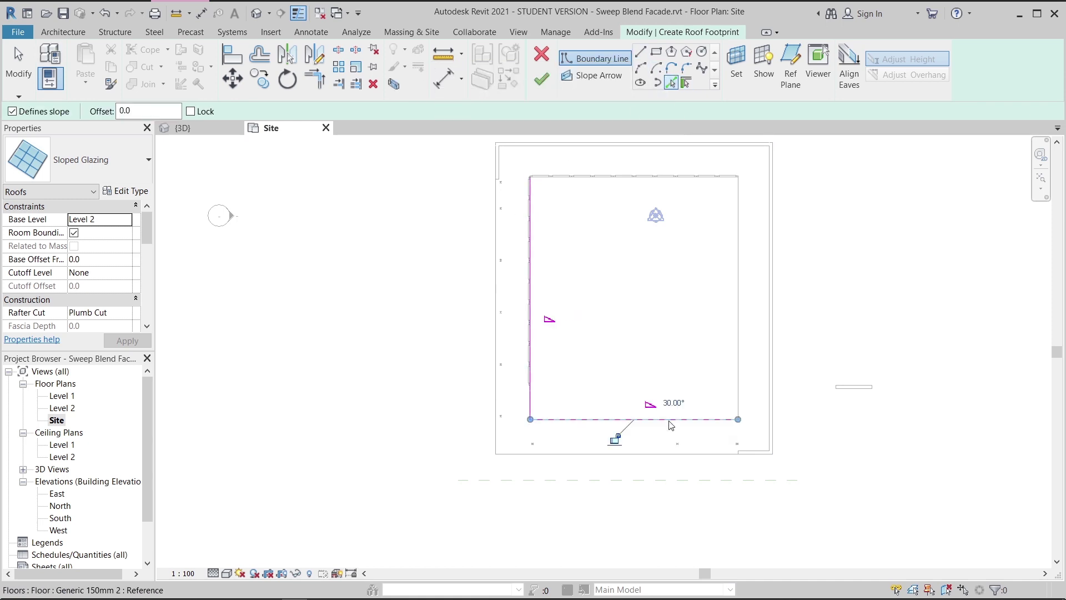
left_click(646, 51)
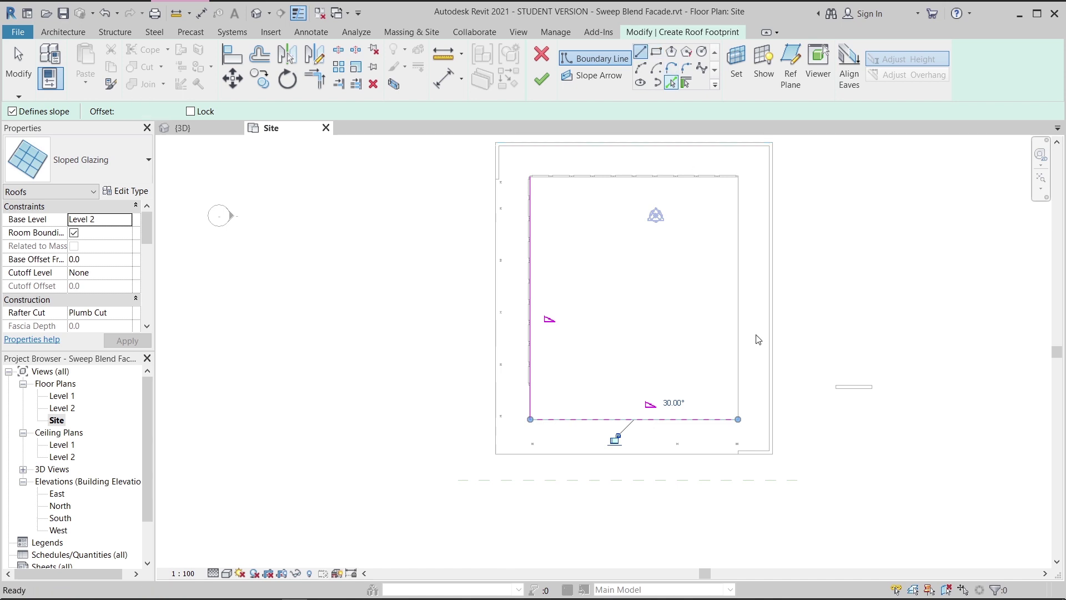
left_click(738, 420)
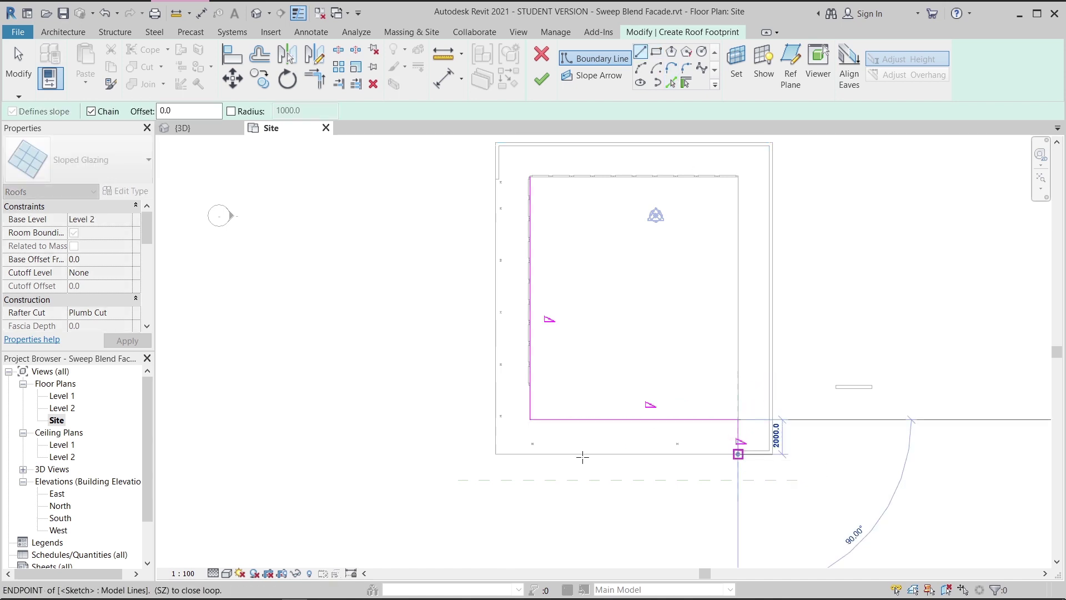
left_click(738, 455)
left_click(498, 454)
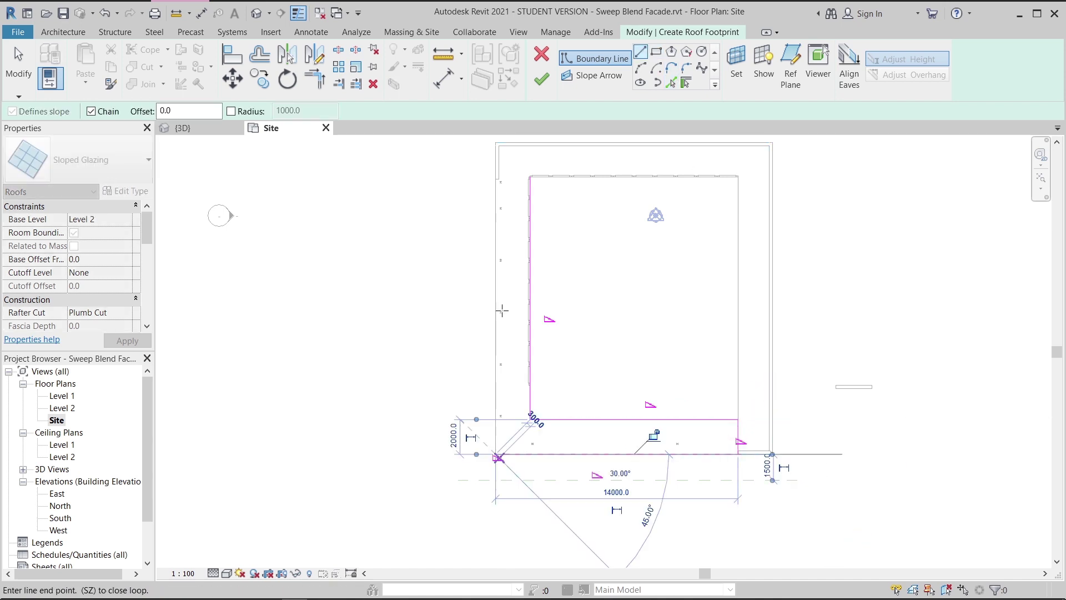
left_click(496, 179)
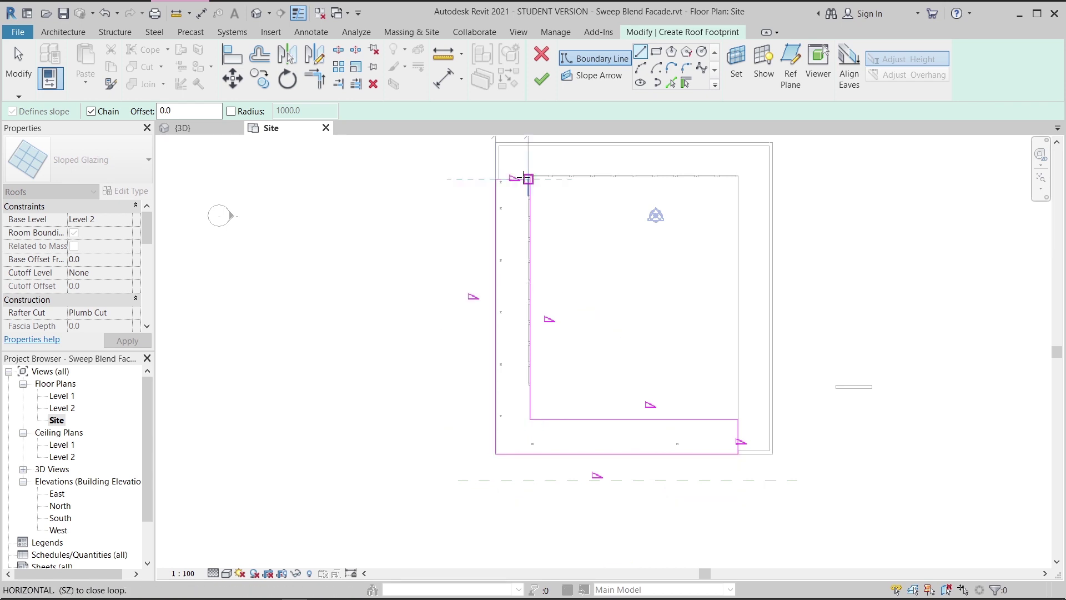
left_click(528, 179)
key("Escape")
key("Escape")
Turn off Defines Slope for all six lines of the L-shaped roof boundary.
scroll(427, 203, "down", 2)
left_click_drag(413, 150, 690, 392)
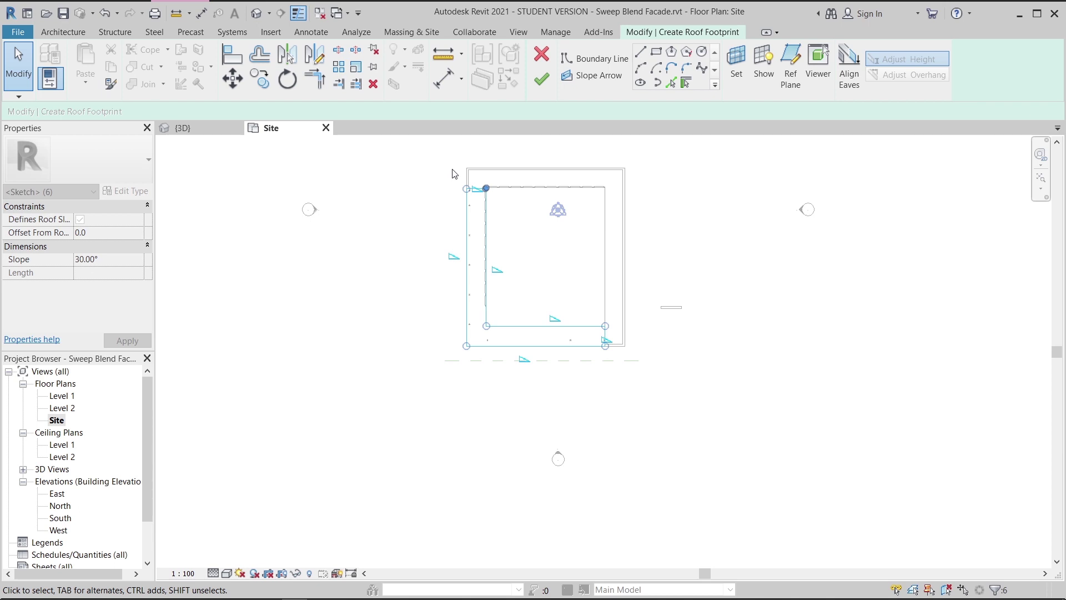
left_click(272, 111)
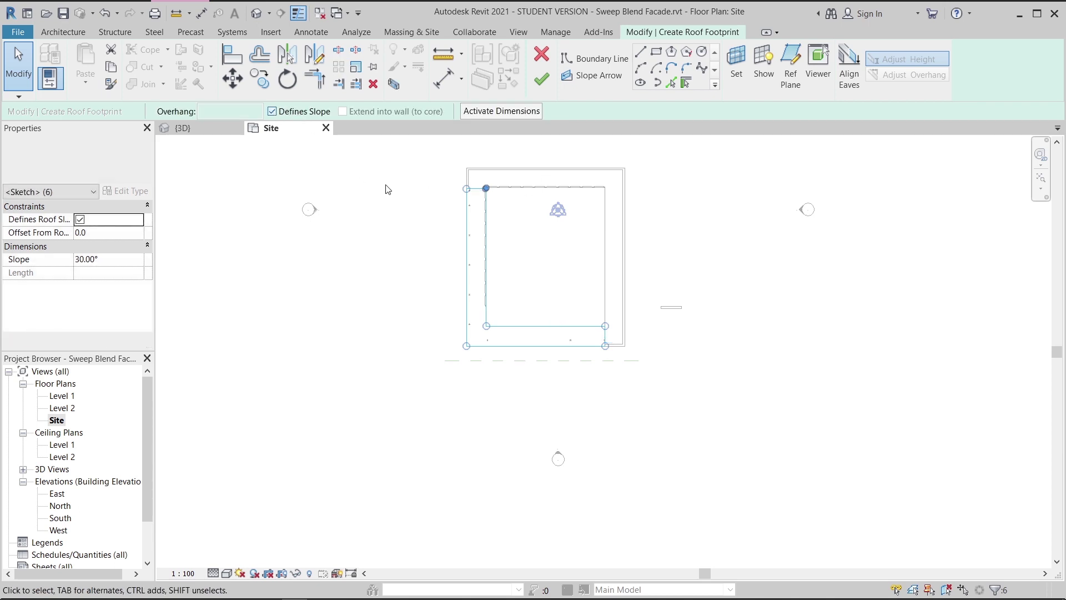
left_click(407, 225)
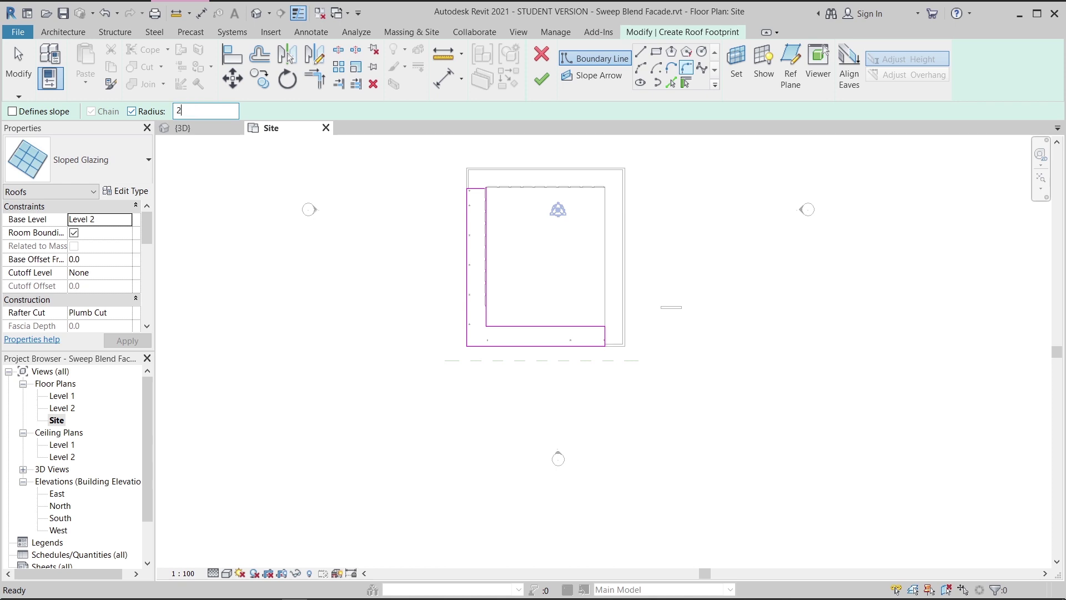
Round the outer front-left corner of the roof boundary with a fillet arc of radius 2000 mm.
left_click(467, 331)
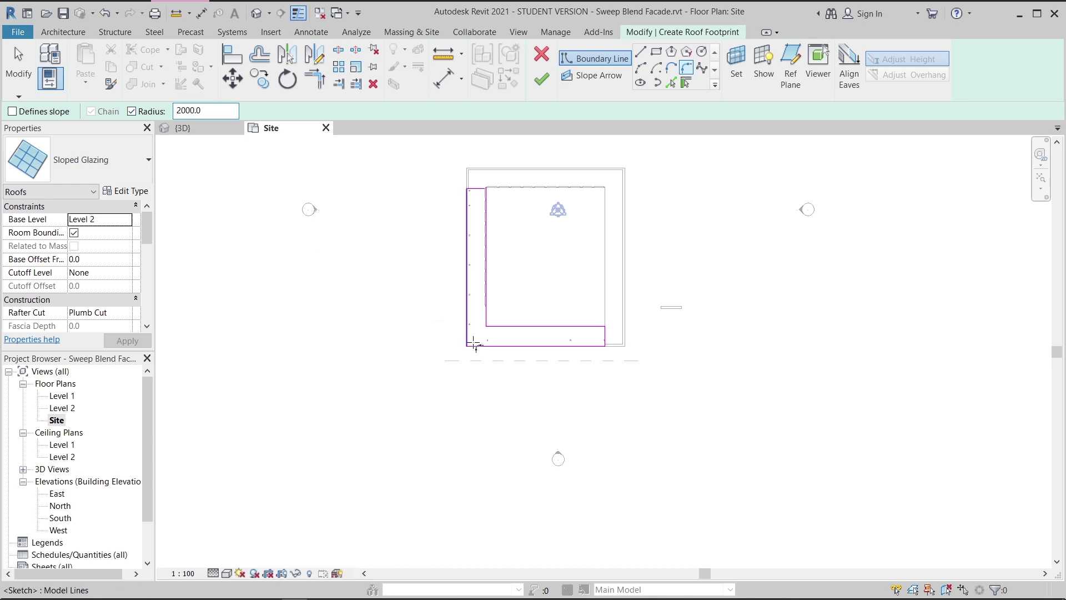
left_click(495, 346)
scroll(496, 353, "up", 5)
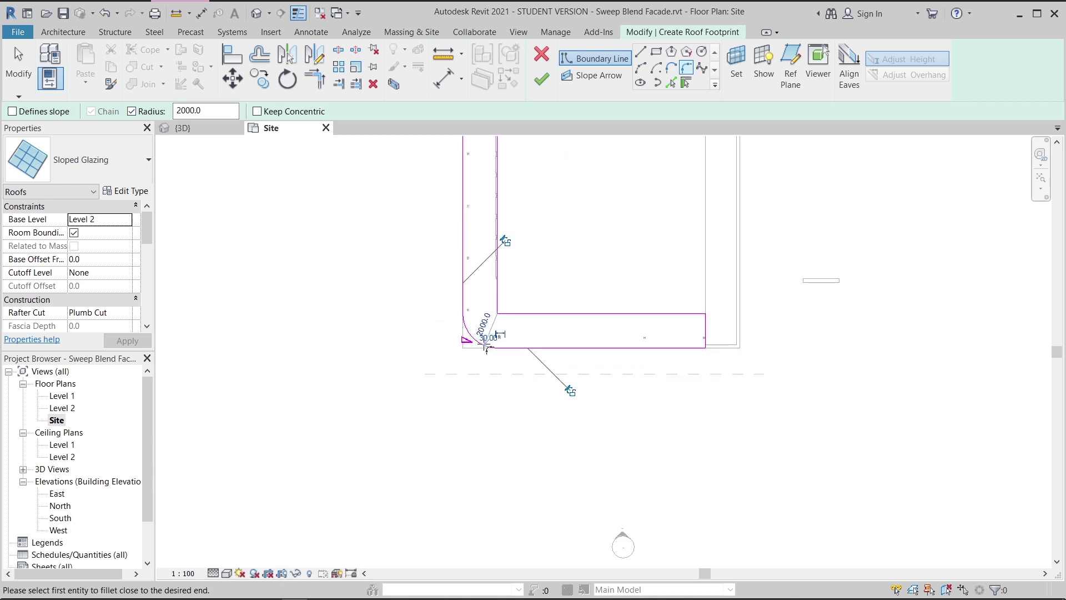
key("Escape")
key("Escape")
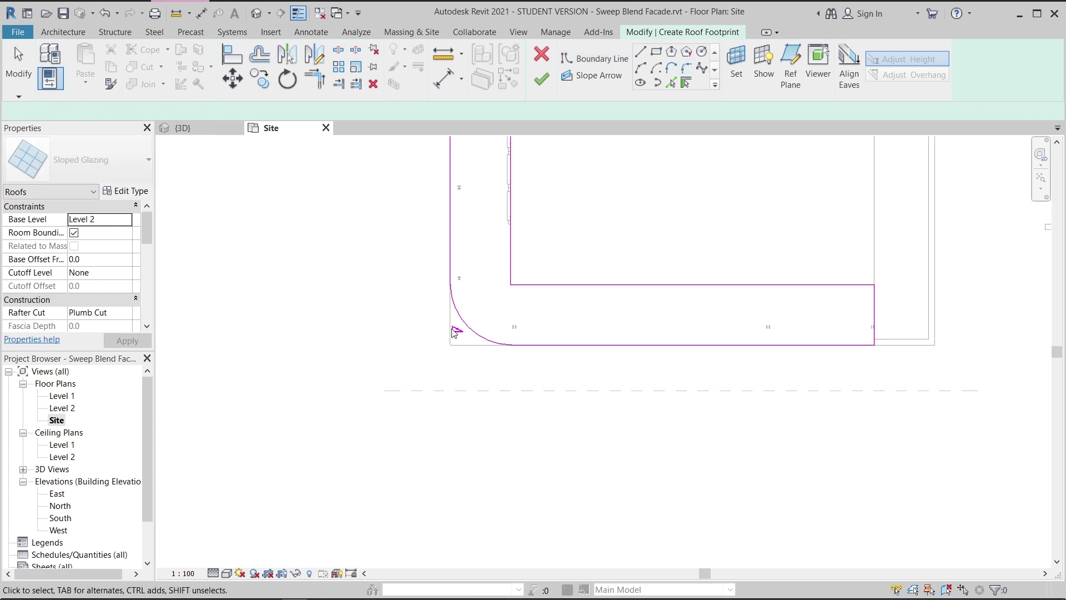
Turn off Defines Slope for the fillet arc at the outer corner of the roof boundary.
left_click_drag(479, 302, 435, 347)
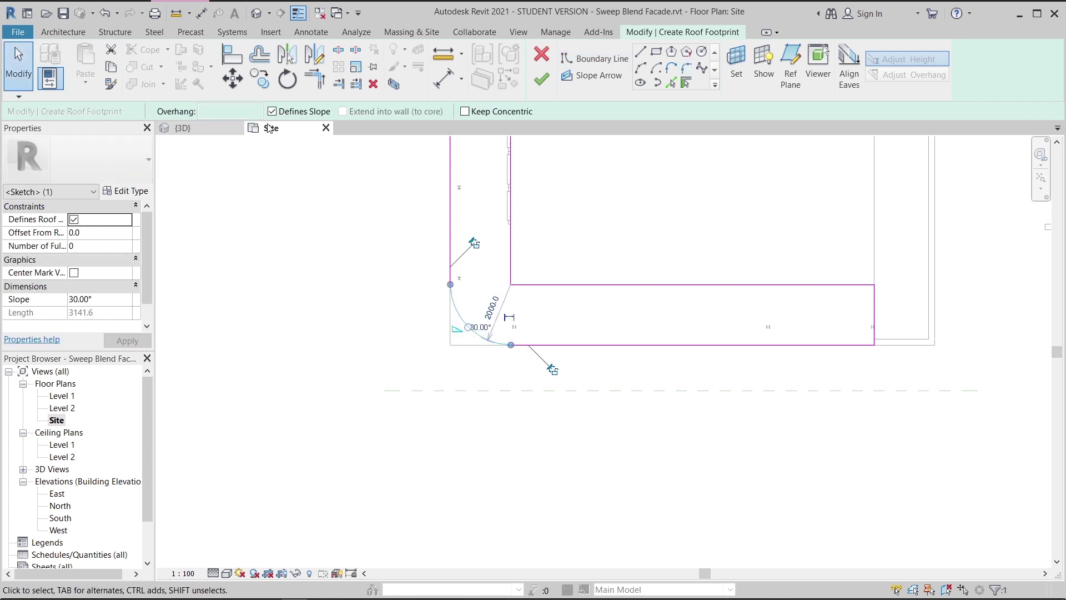
left_click(277, 113)
left_click(324, 271)
scroll(347, 232, "down", 2)
middle_click_drag(336, 233, 369, 277)
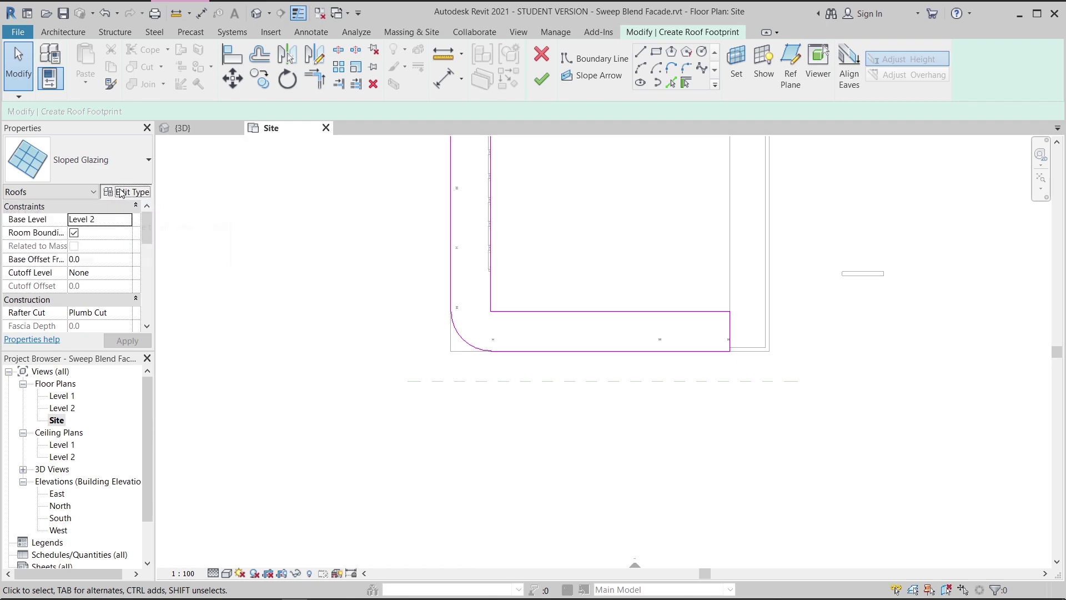
Set the Grid 1 layout of the Sloped Glazing roof type to Fixed Distance.
left_click(122, 192)
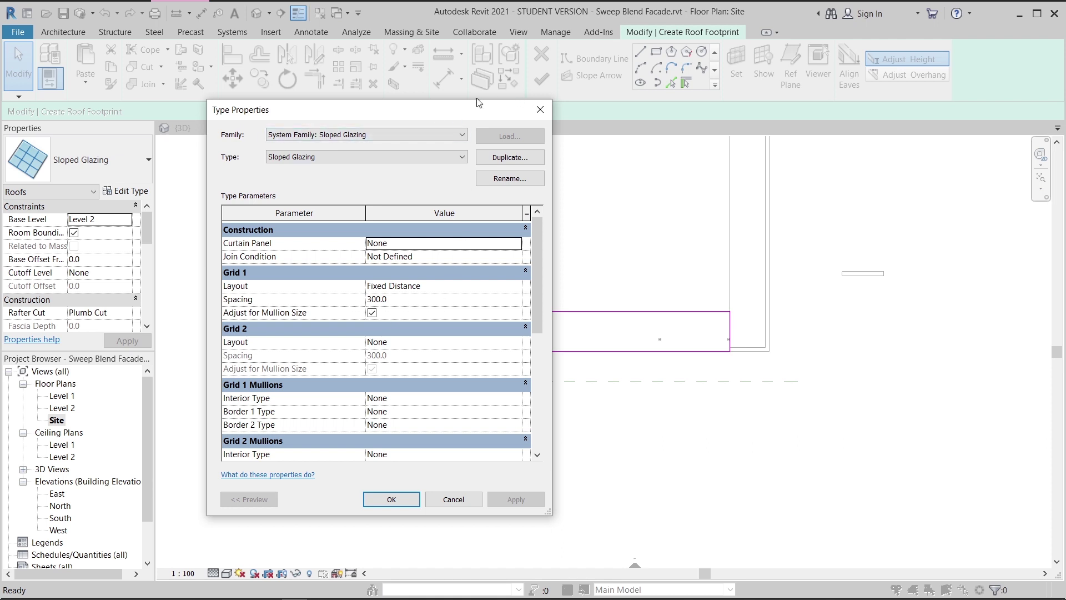
left_click_drag(459, 113, 569, 69)
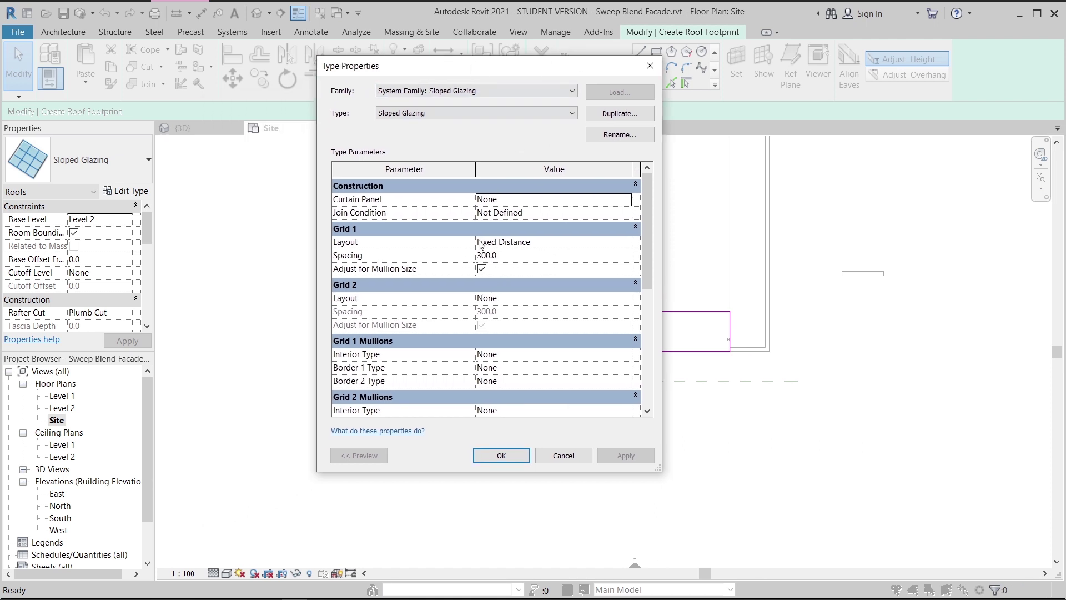
left_click(627, 244)
left_click(545, 258)
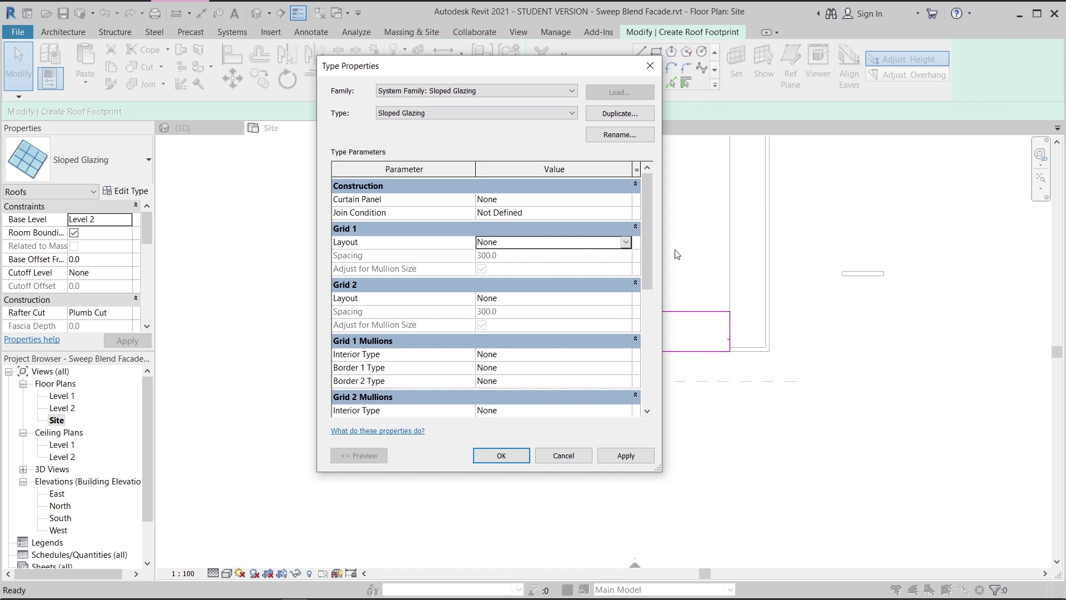
left_click(628, 243)
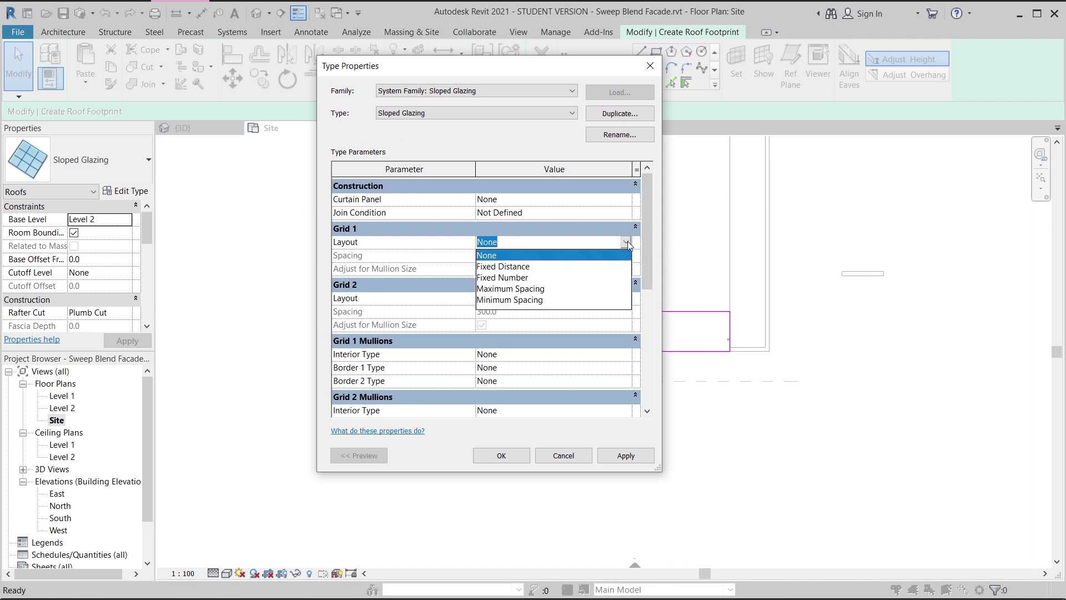
left_click(503, 266)
scroll(545, 263, "down", 3)
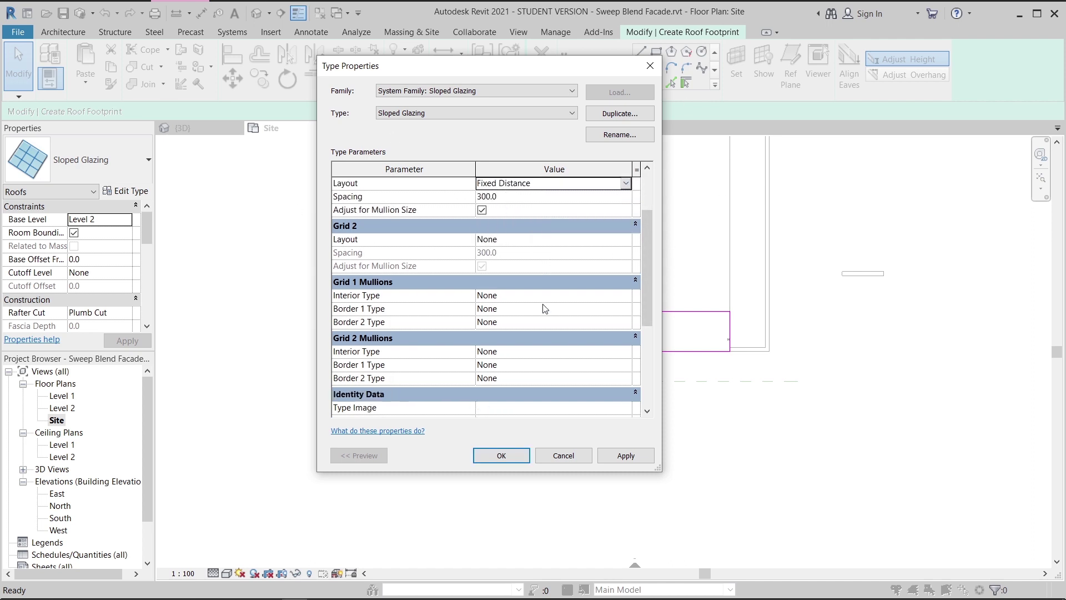
left_click(501, 456)
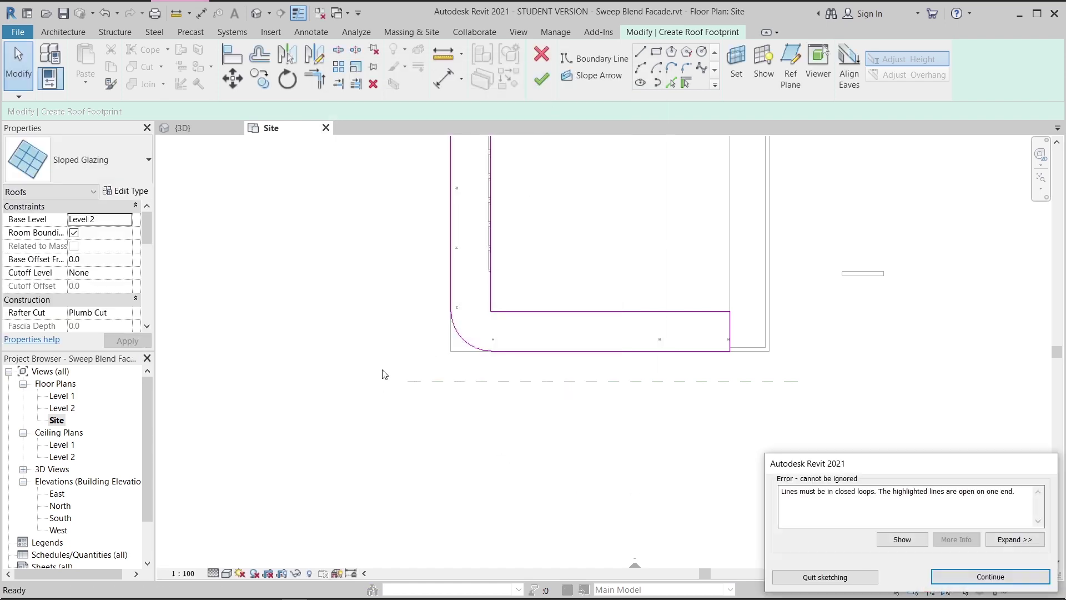
Trim the roof boundary's rear end line and inner line along the building to a closed corner, and finish the roof footprint.
scroll(554, 456, "down", 3)
scroll(509, 174, "up", 5)
scroll(510, 173, "up", 3)
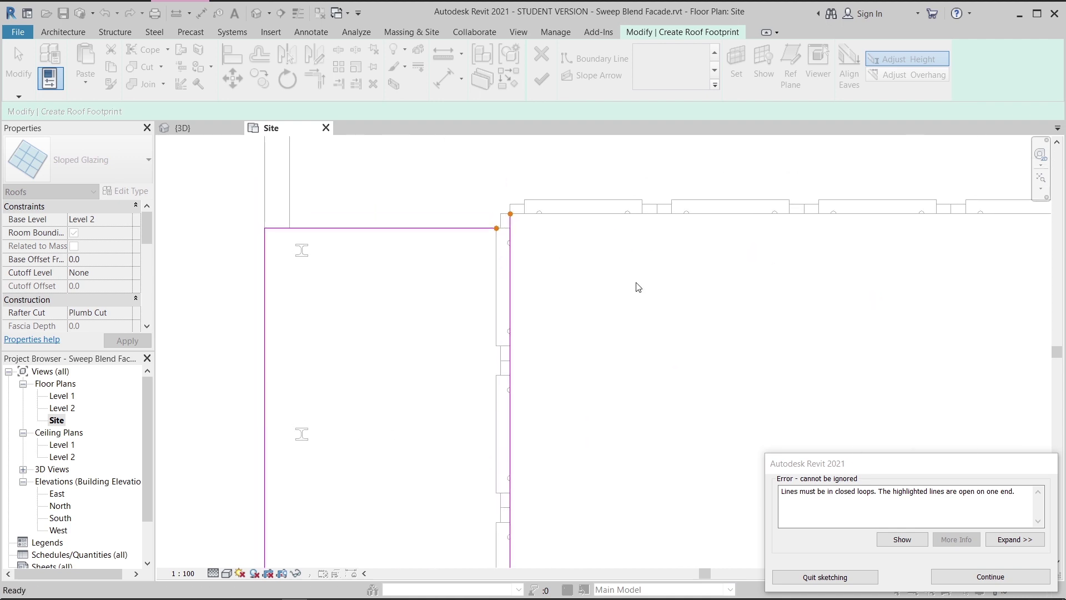
left_click(963, 579)
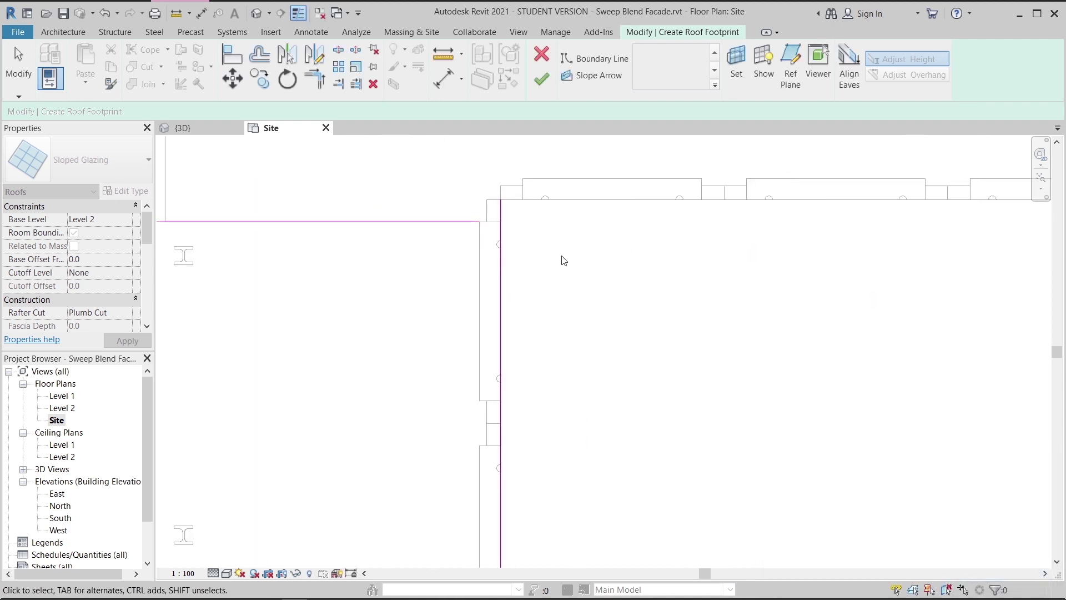
key("t")
key("r")
left_click(466, 223)
left_click(500, 277)
key("Escape")
scroll(476, 276, "down", 2)
left_click(543, 82)
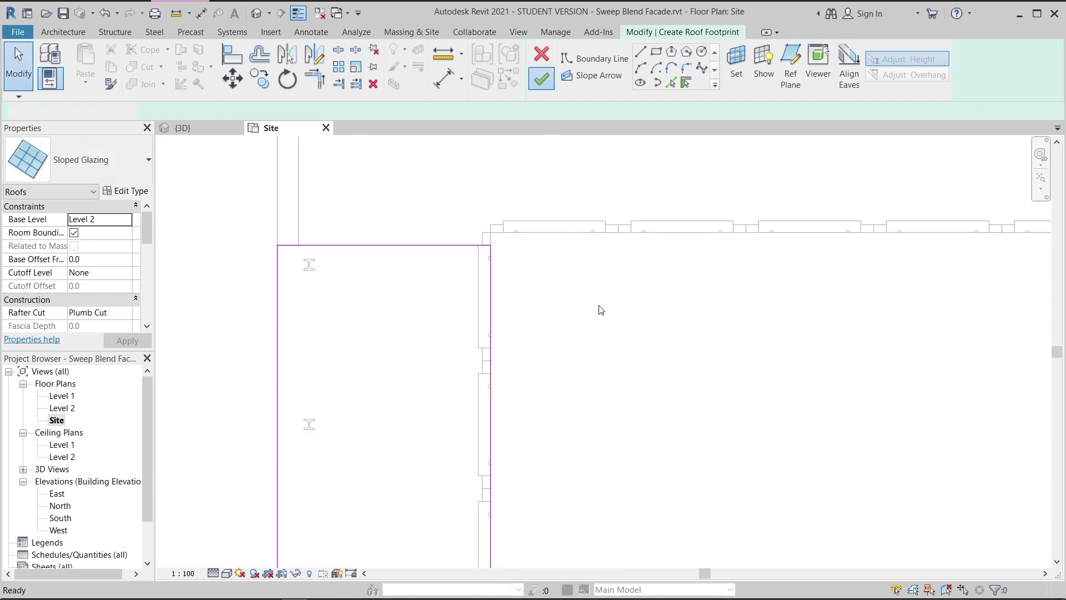
Place 50 x 150mm rectangular mullions on all grid lines of the sloped-glazing canopy.
scroll(600, 307, "down", 3)
middle_click_drag(619, 360, 583, 214)
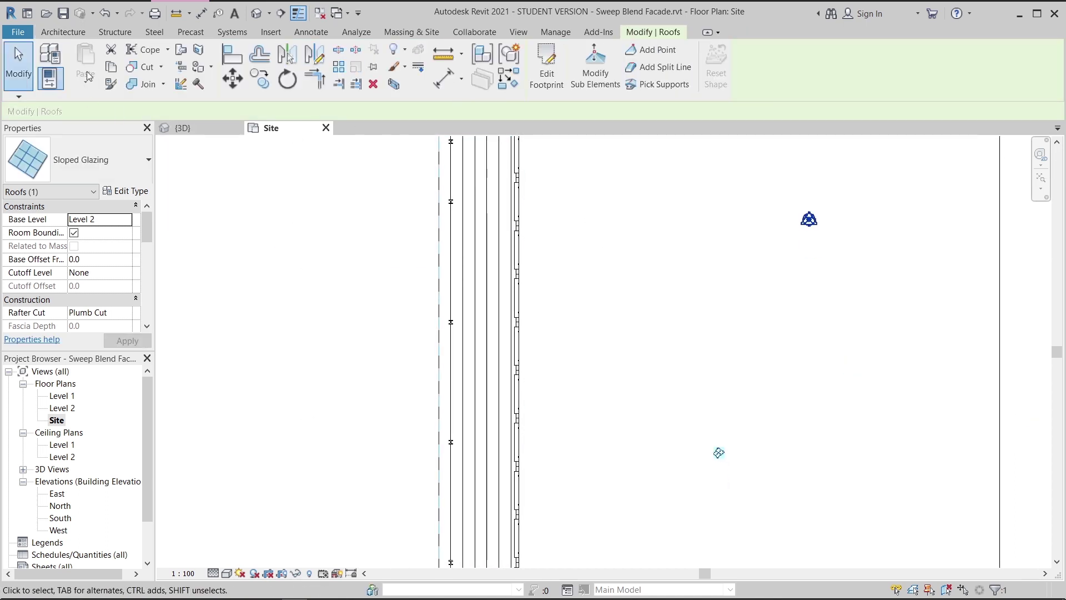
left_click(62, 32)
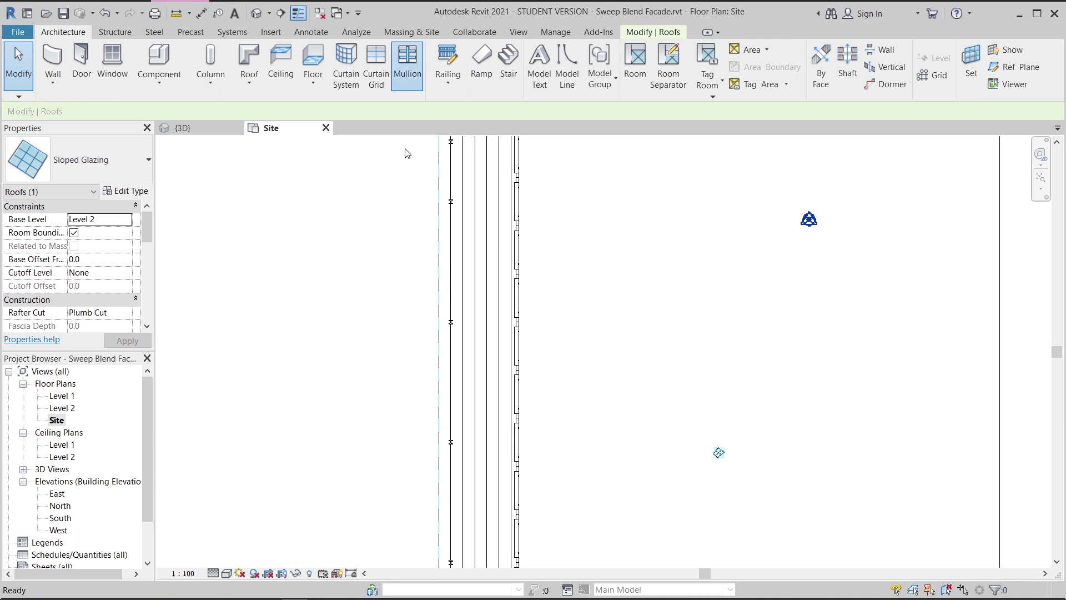
left_click(408, 66)
left_click(617, 68)
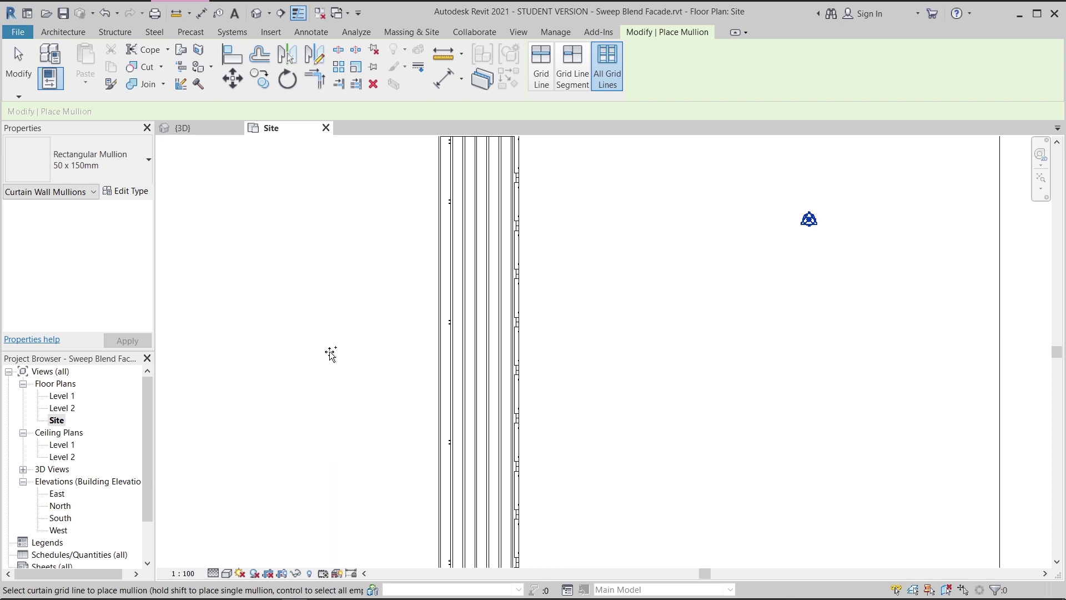
key("Escape")
Examine the canopy's mullions in plan and in the 3D view, along the left and front sides and at the rounded corner.
scroll(331, 355, "down", 5)
middle_click_drag(344, 485, 444, 335)
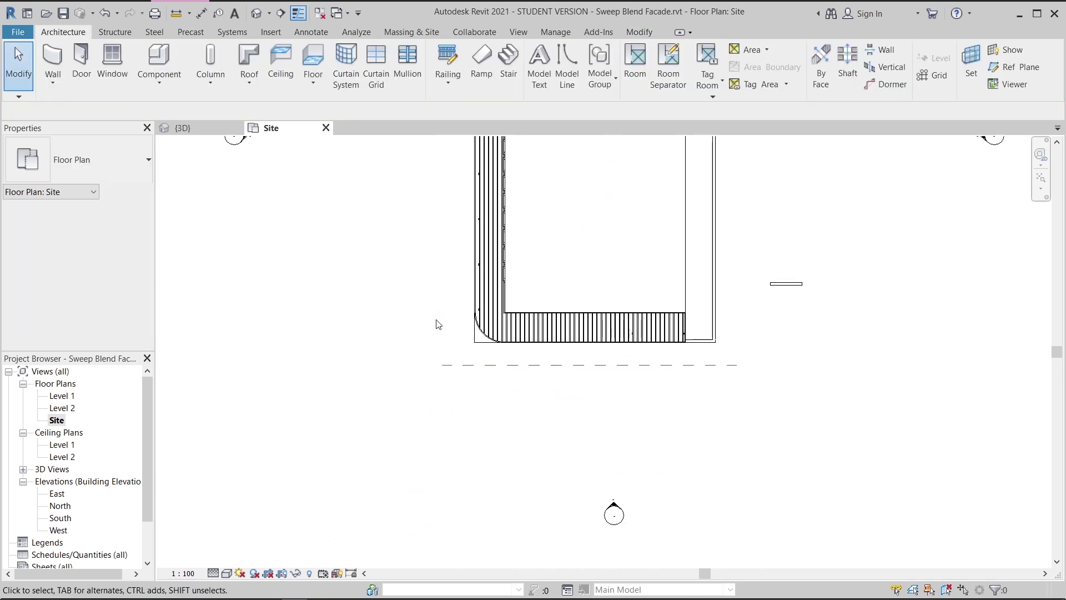
scroll(444, 336, "down", 3)
left_click(253, 16)
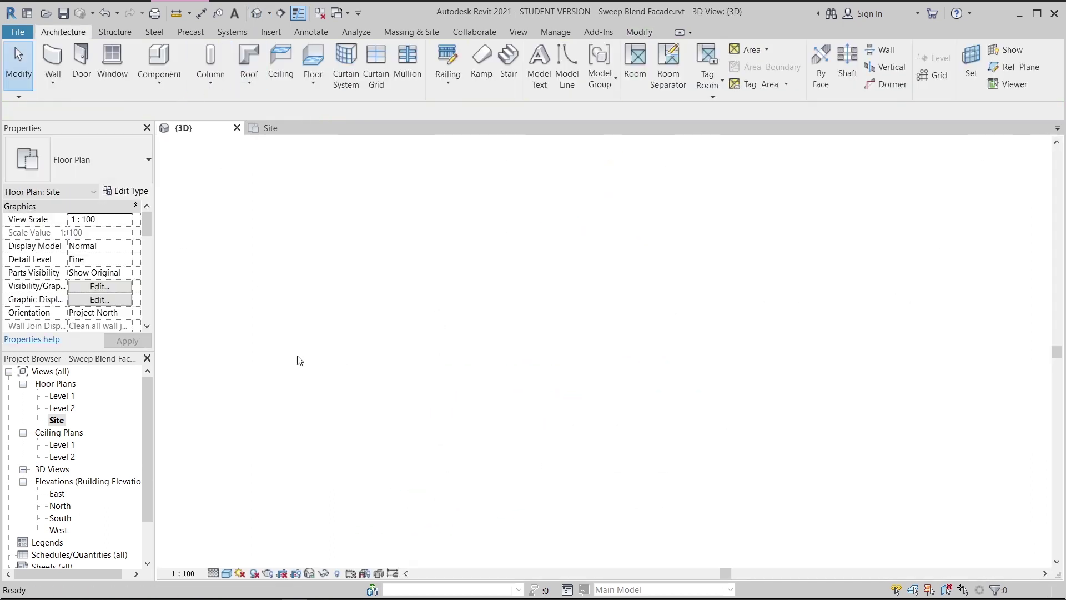
scroll(545, 441, "down", 2)
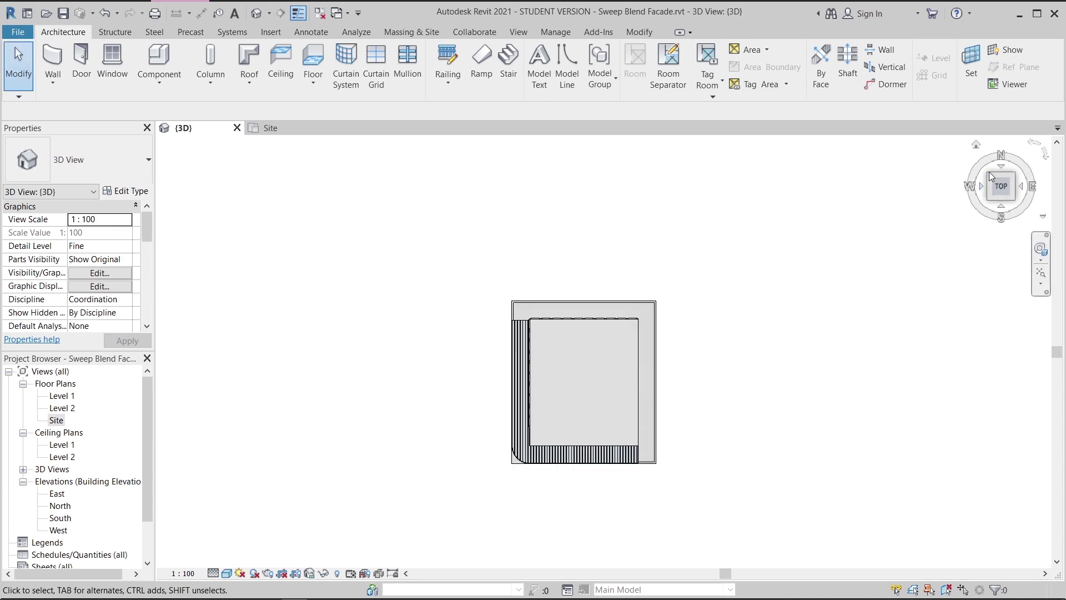
left_click(976, 146)
middle_click_drag(775, 362, 771, 350)
scroll(466, 391, "up", 8)
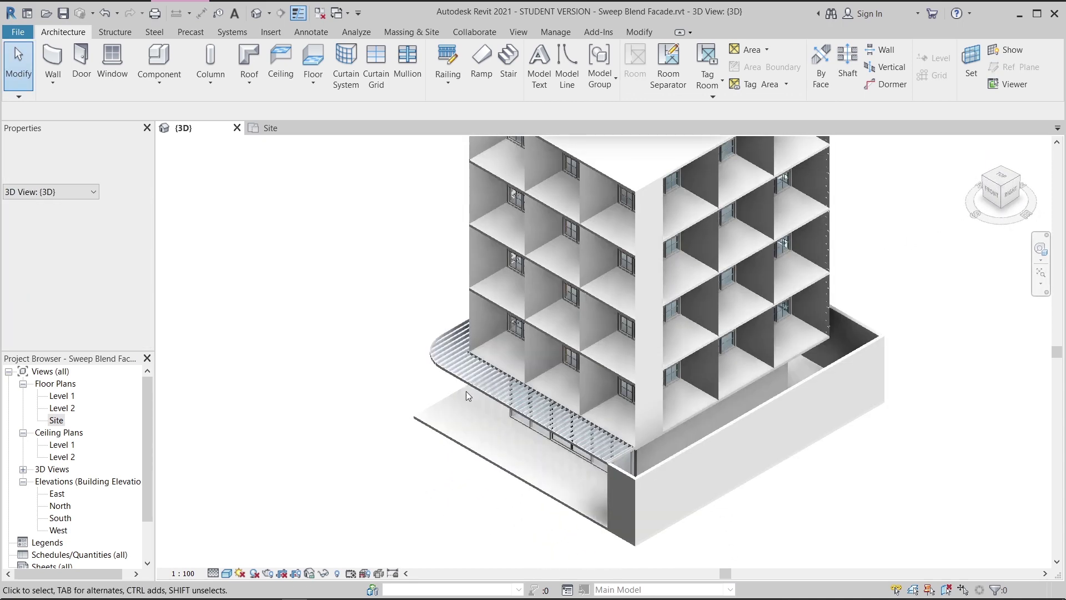
middle_click_drag(372, 378, 465, 381, "shift")
scroll(659, 440, "up", 1)
middle_click_drag(716, 277, 726, 438)
scroll(725, 438, "down", 10)
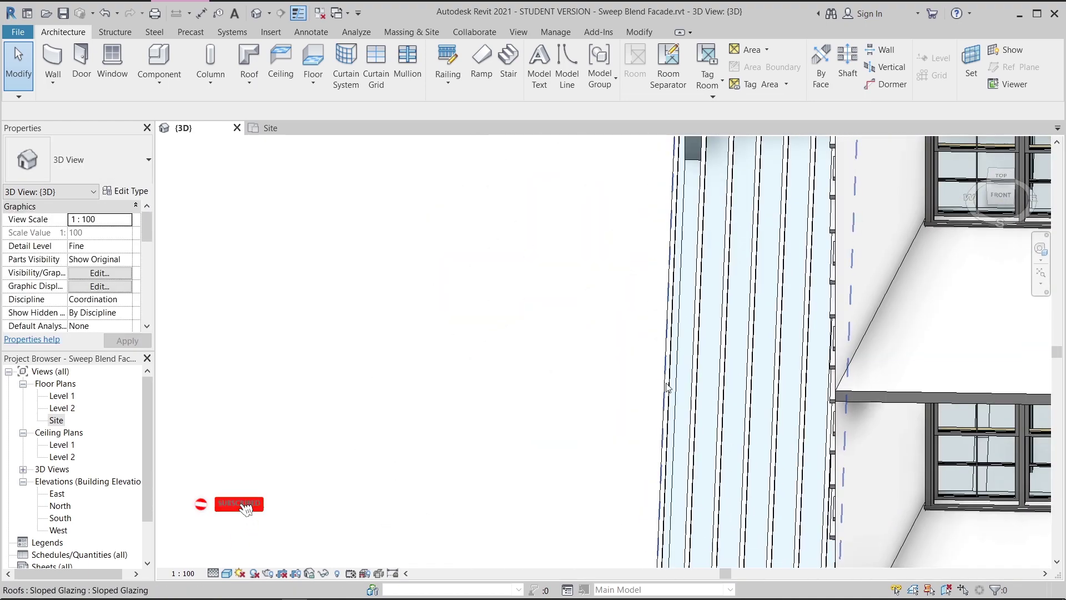
middle_click_drag(599, 495, 716, 439, "shift")
scroll(833, 439, "down", 3)
middle_click_drag(994, 513, 684, 488)
scroll(476, 400, "up", 5)
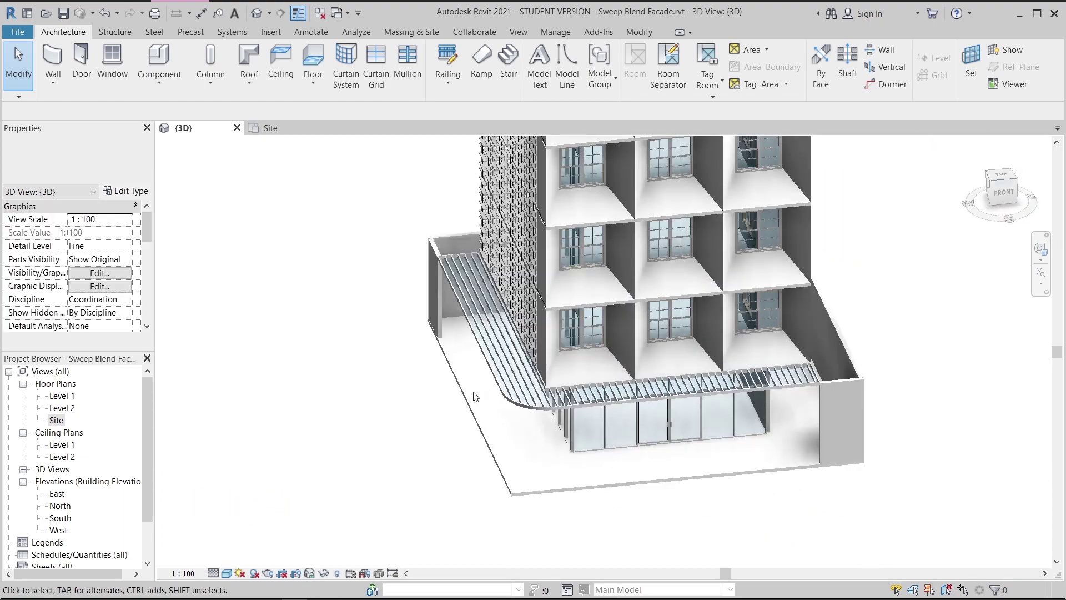
middle_click_drag(472, 377, 494, 435)
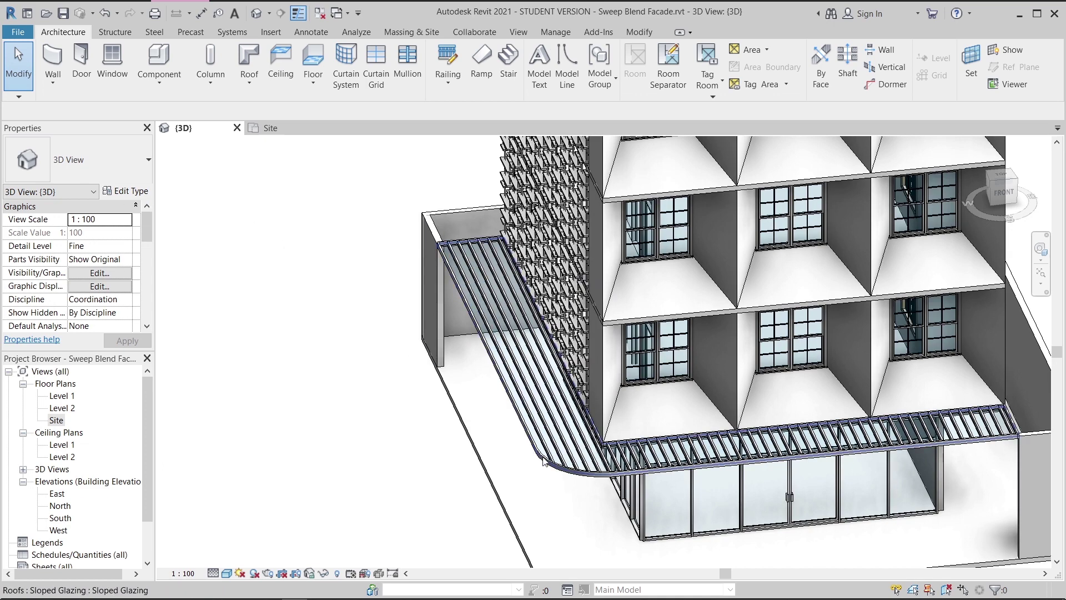
Set the Grid 2 layout of the canopy's Sloped Glazing type to Fixed Distance.
left_click(107, 191)
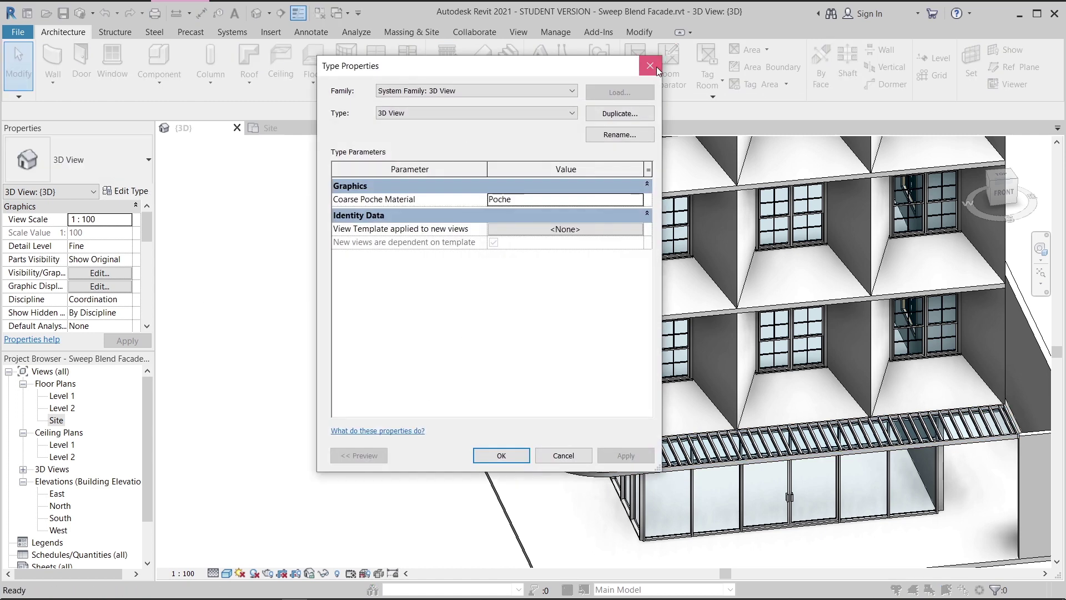
left_click(565, 454)
left_click(574, 432)
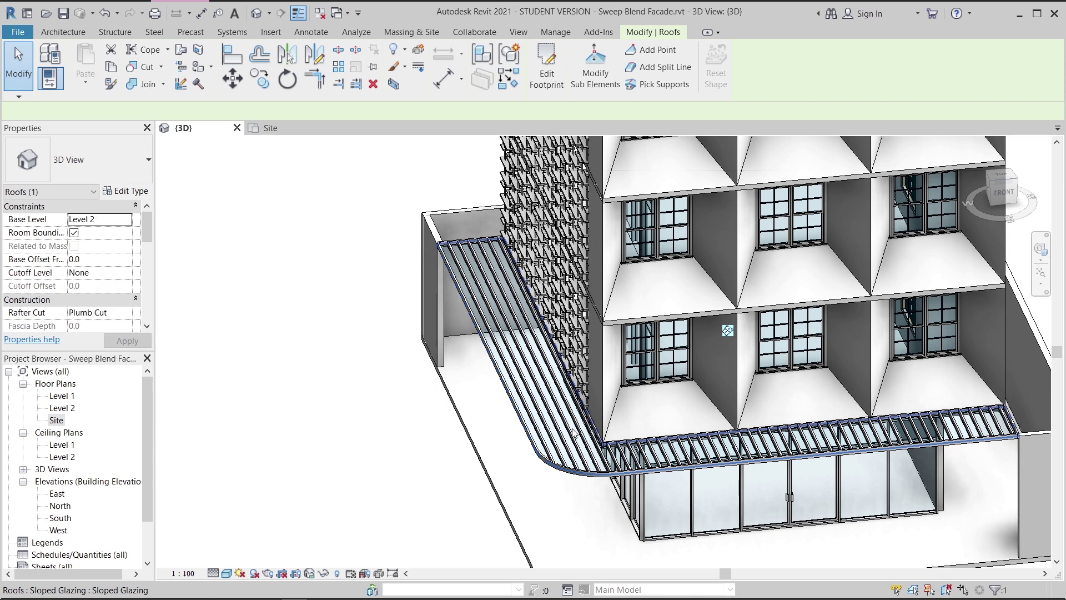
left_click(127, 191)
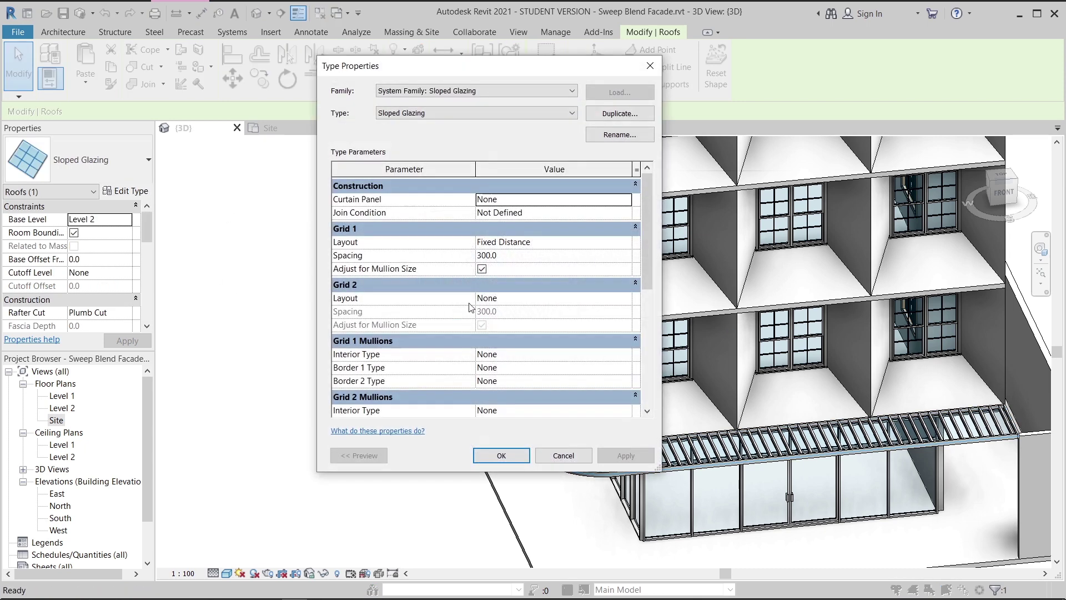
left_click_drag(524, 71, 335, 83)
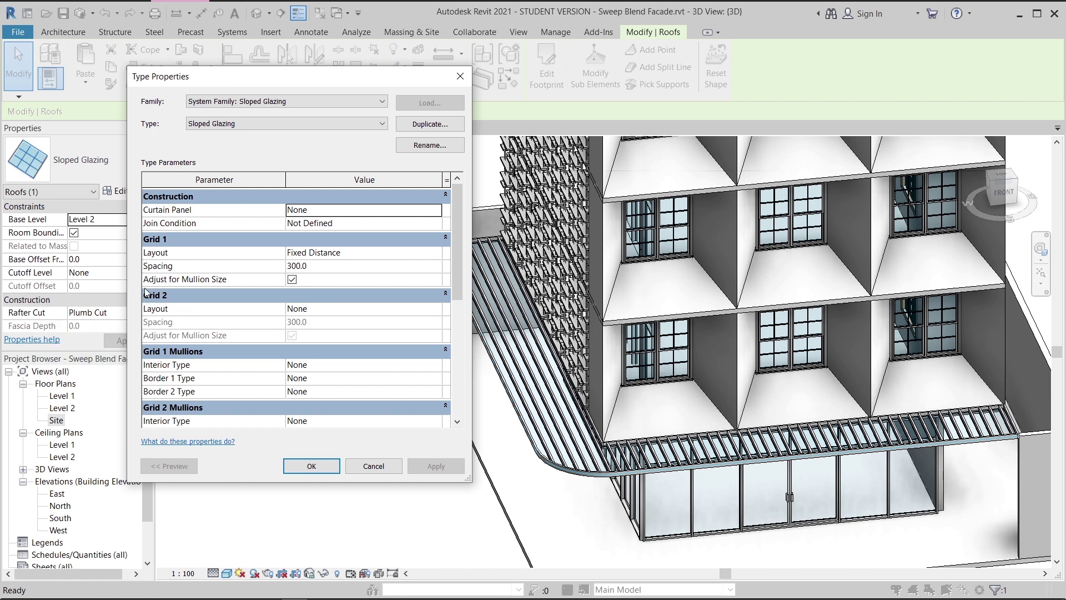
left_click(436, 310)
left_click(436, 309)
left_click(313, 333)
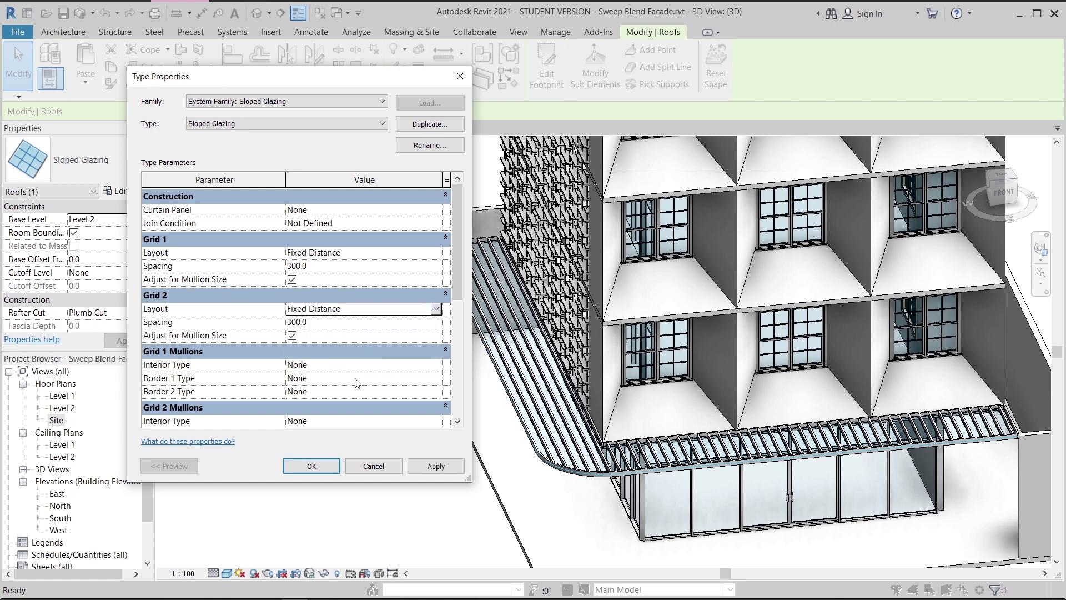
left_click(430, 466)
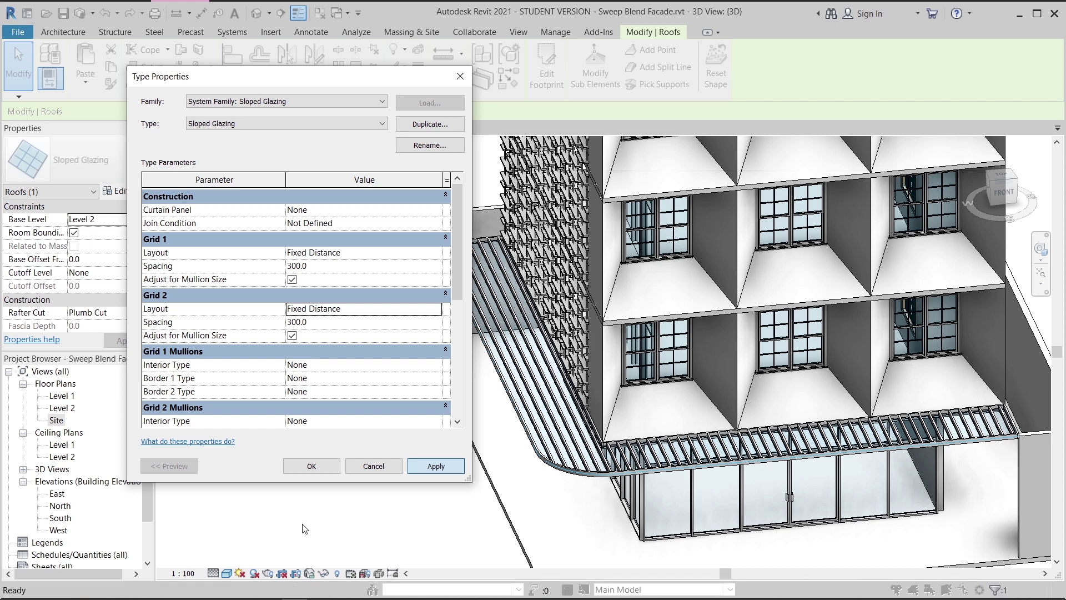
left_click(312, 466)
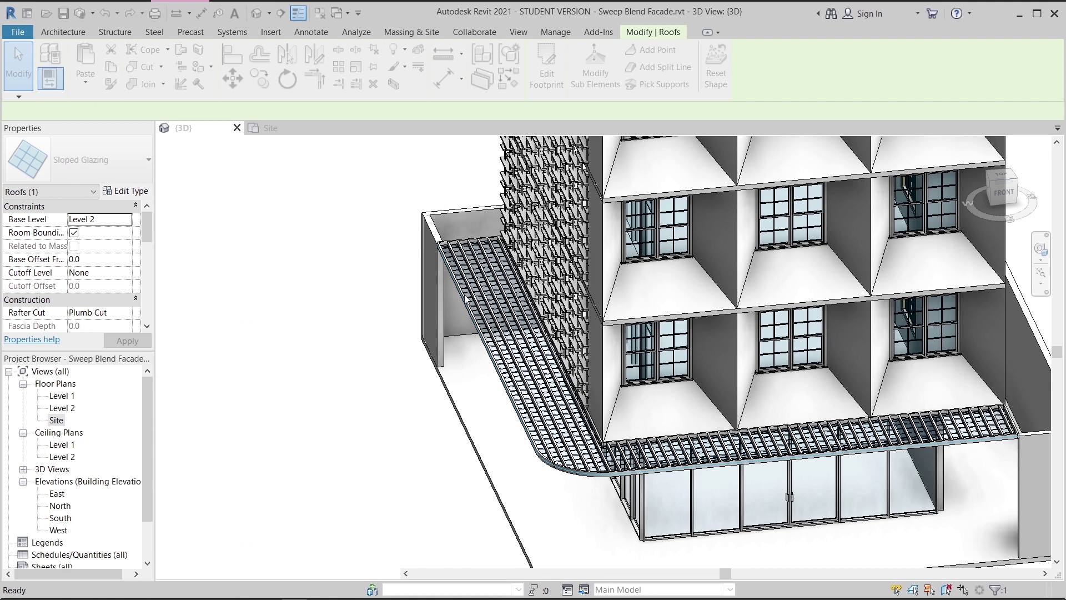
Place 50 x 150mm rectangular mullions on all of the canopy's grid lines, deleting the mullion elements that cannot be created.
scroll(322, 391, "up", 5)
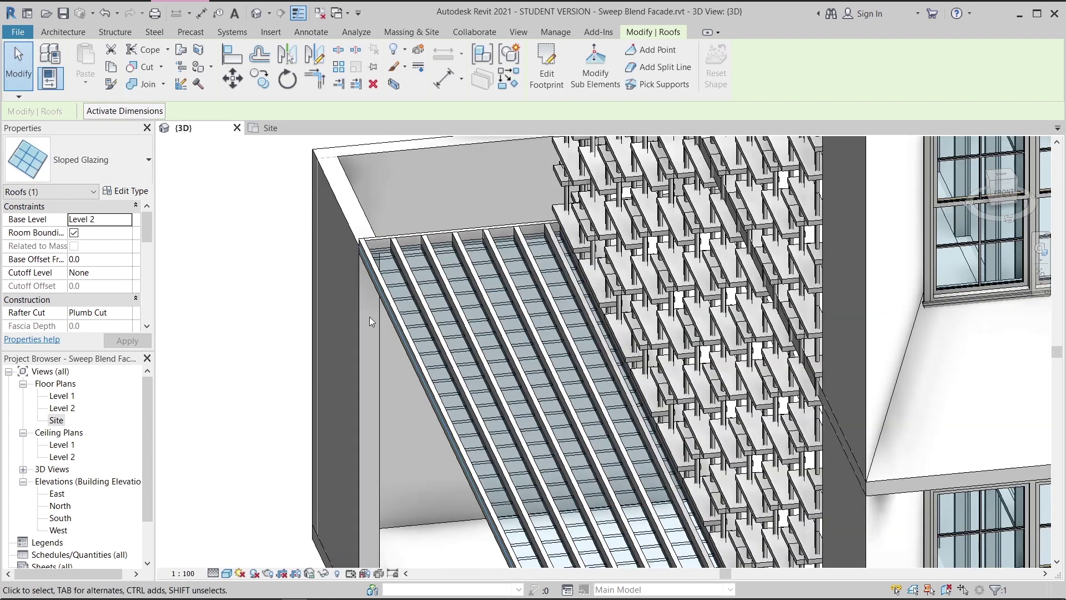
left_click(45, 33)
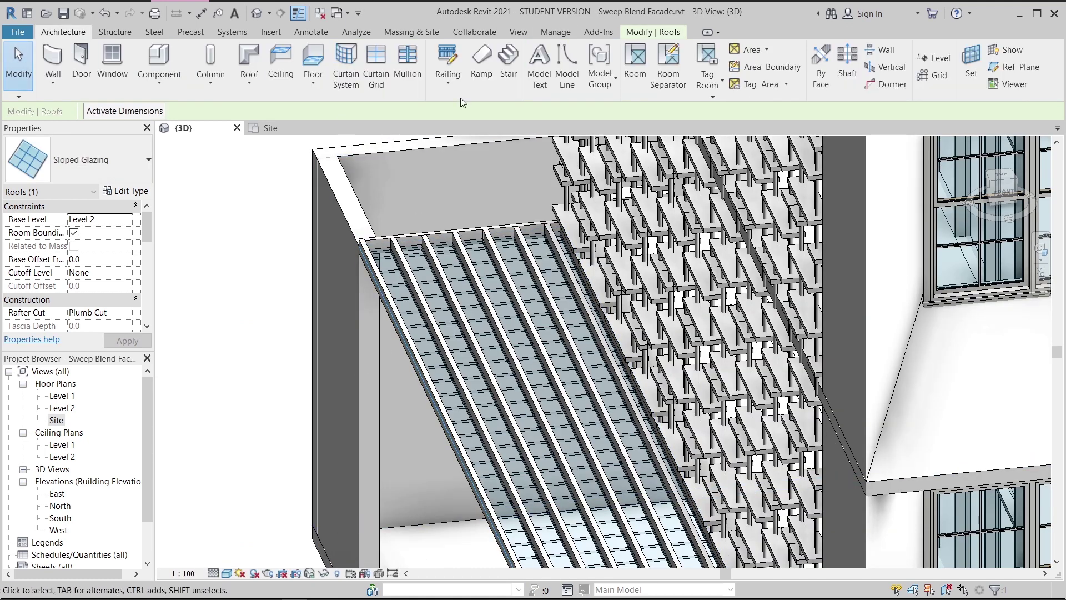
left_click(402, 65)
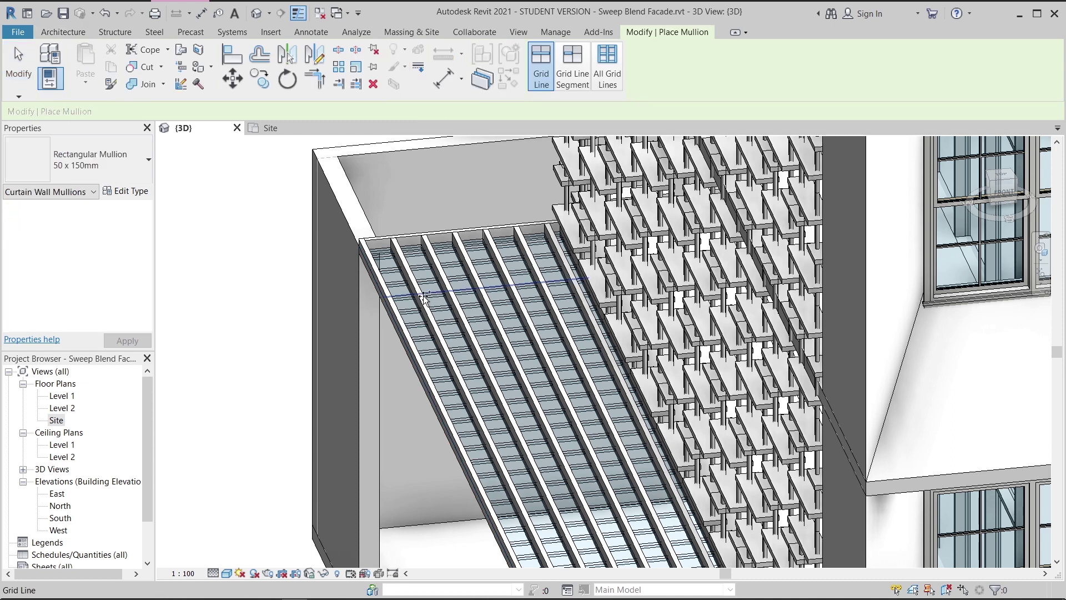
left_click(607, 67)
left_click(472, 287)
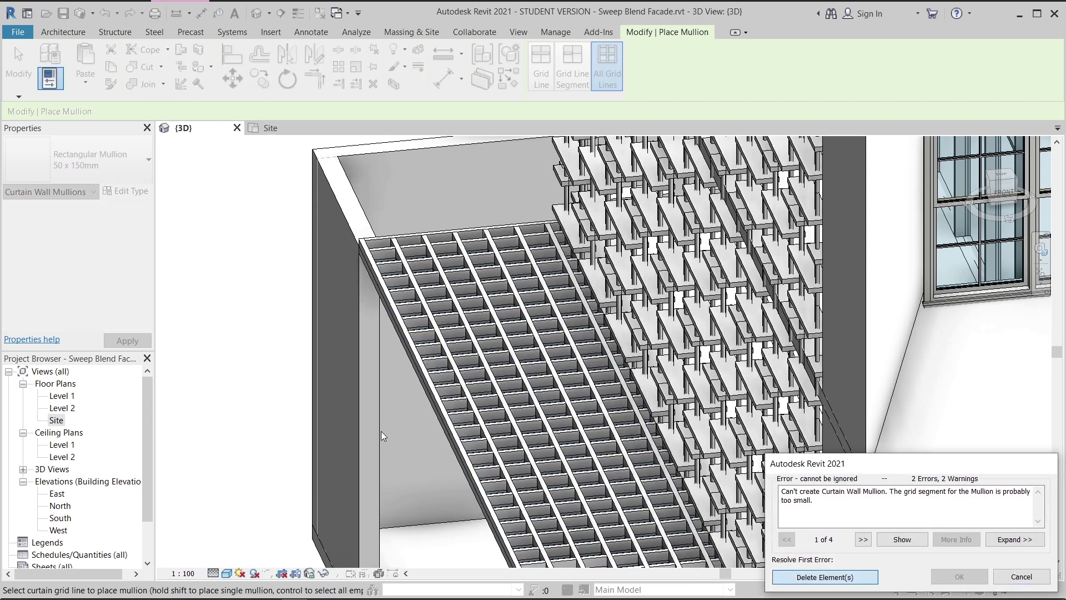
left_click(854, 577)
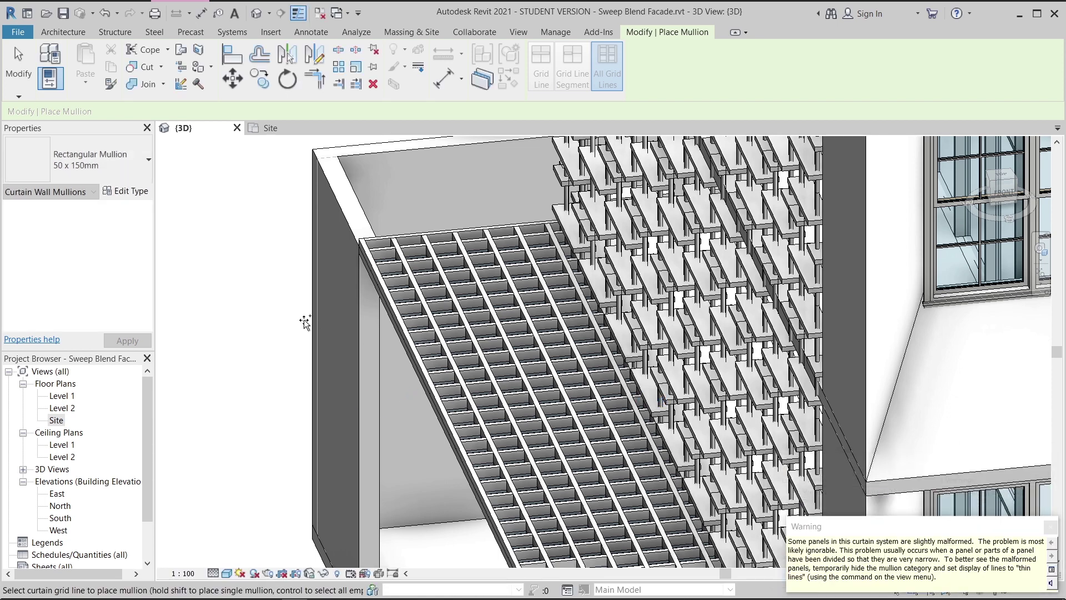
key("Escape")
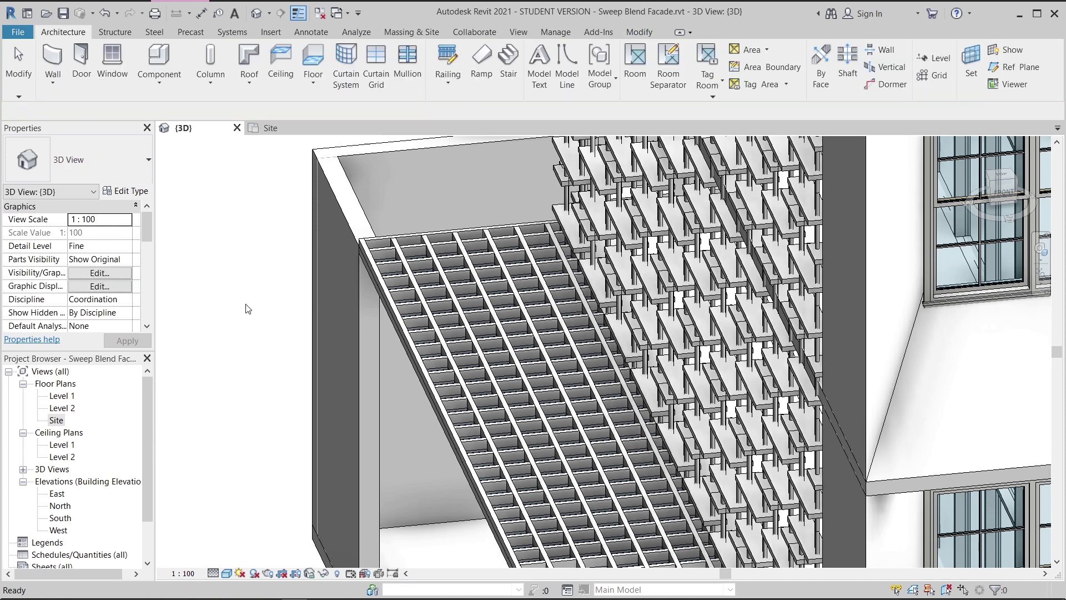
Inspect the gridded canopy around the front-left corner and change the 3D view's visual style to show the building's material colours and textures.
scroll(242, 303, "down", 3)
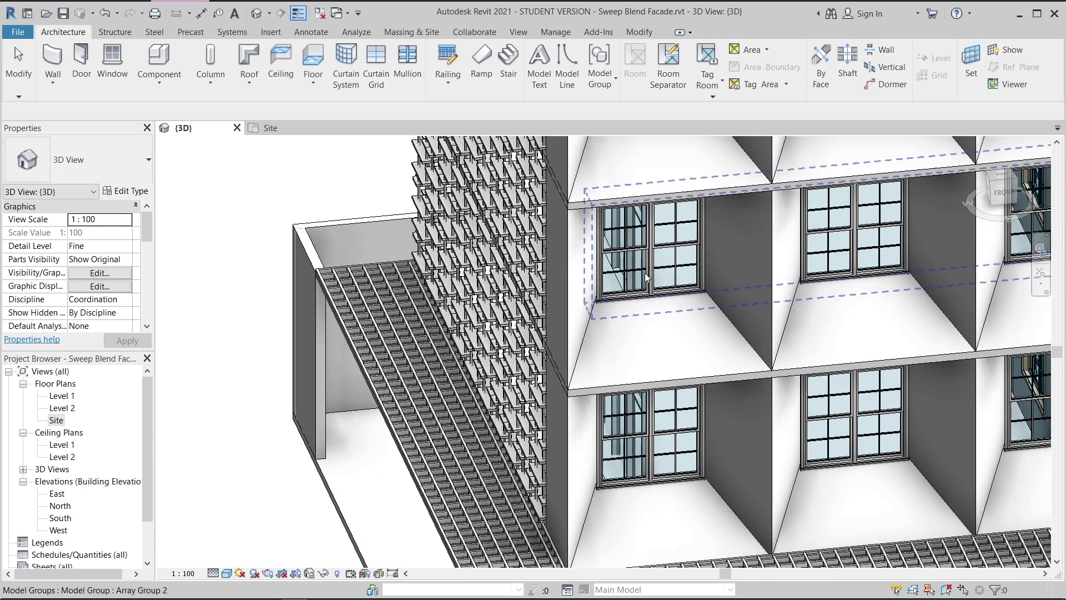
scroll(724, 411, "down", 2)
scroll(385, 355, "up", 4)
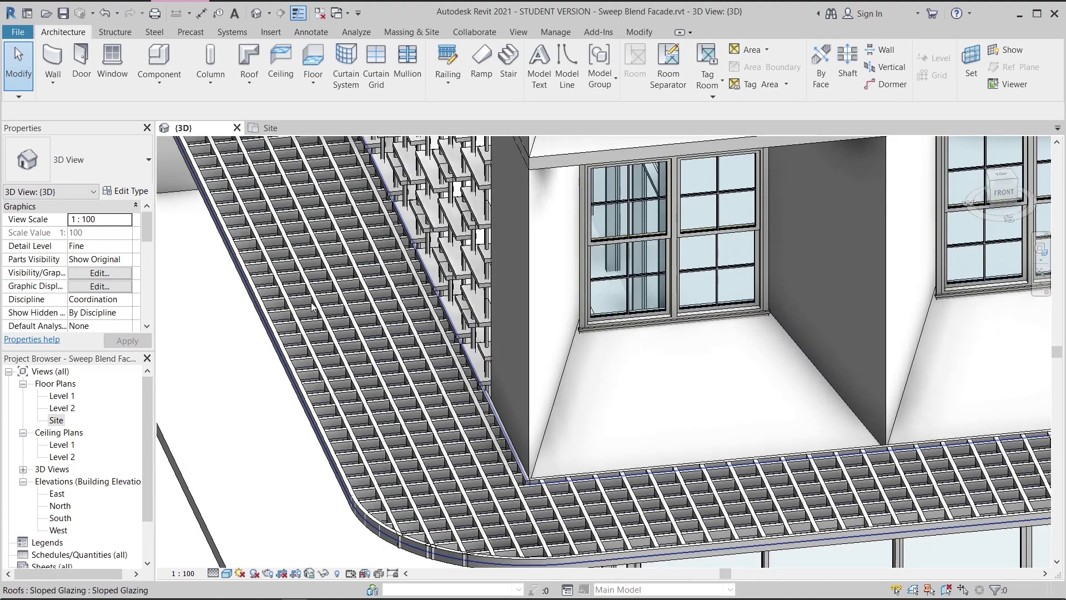
scroll(631, 487, "down", 5)
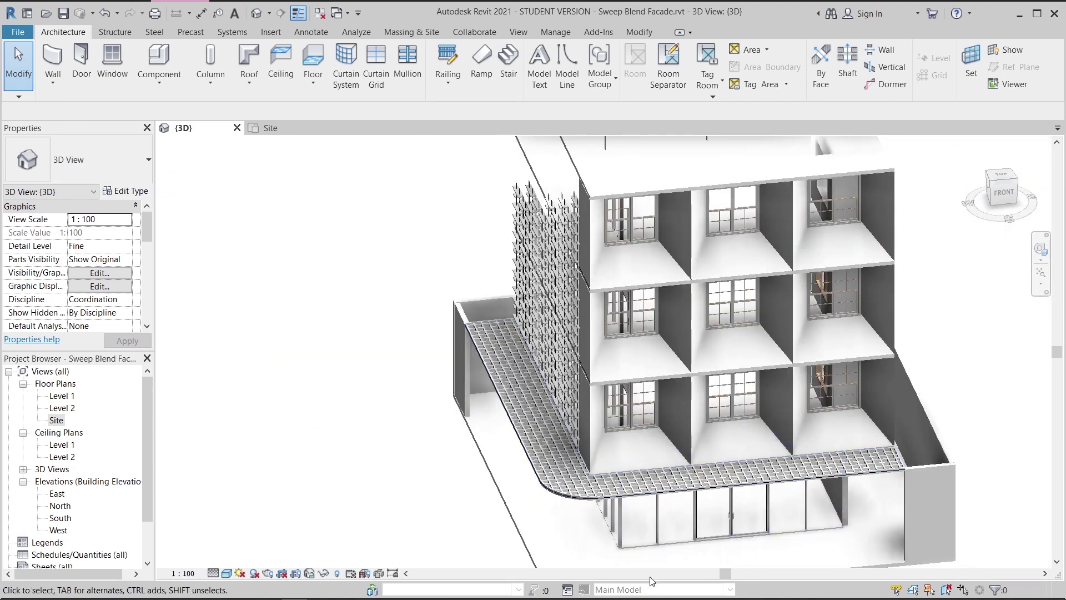
middle_click_drag(525, 520, 572, 493, "shift")
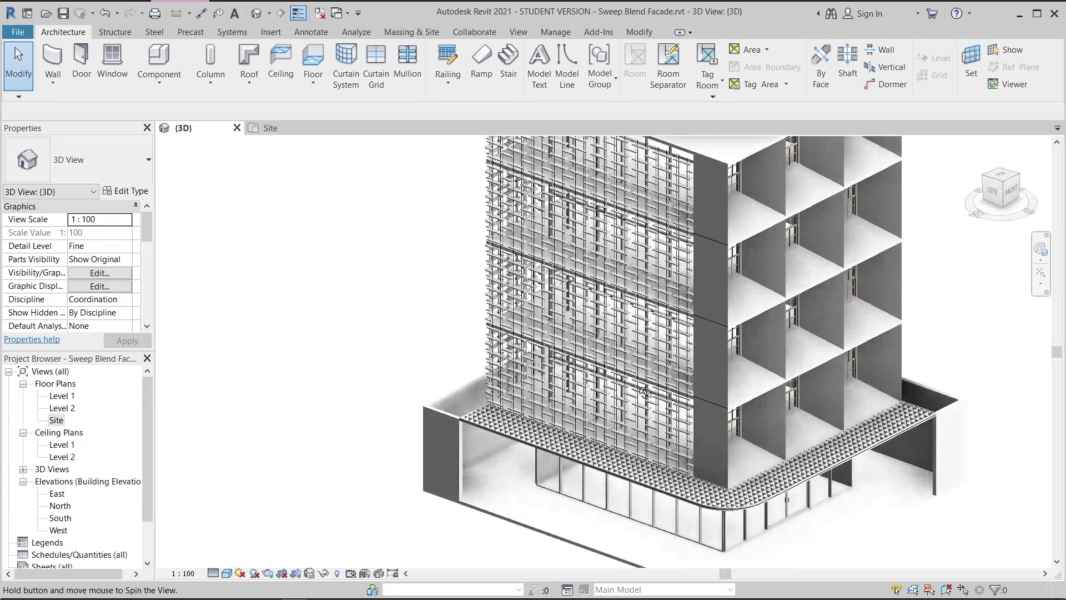
scroll(551, 454, "up", 6)
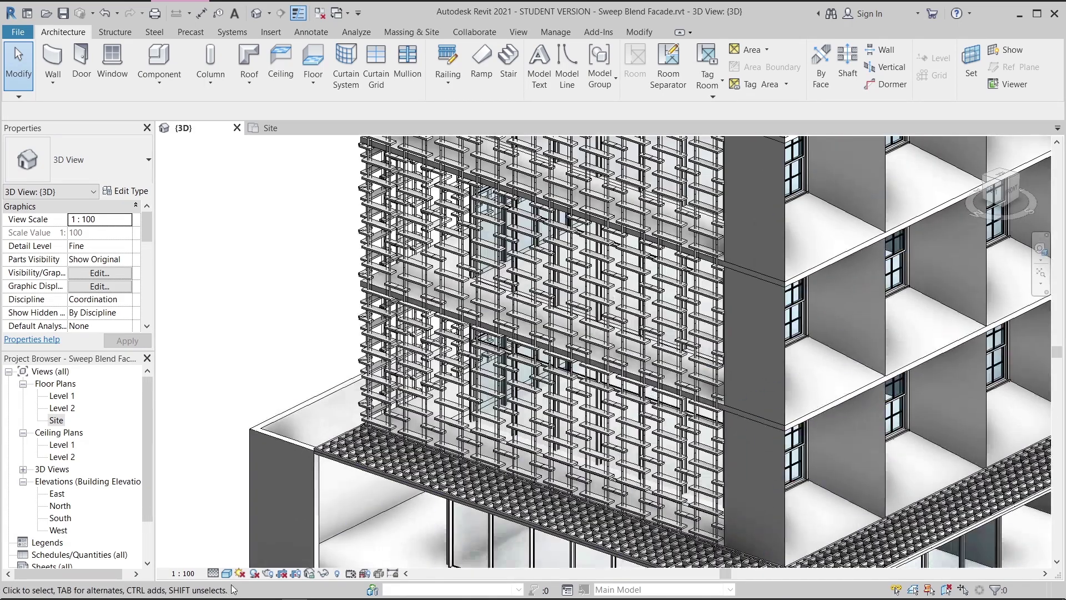
left_click(226, 573)
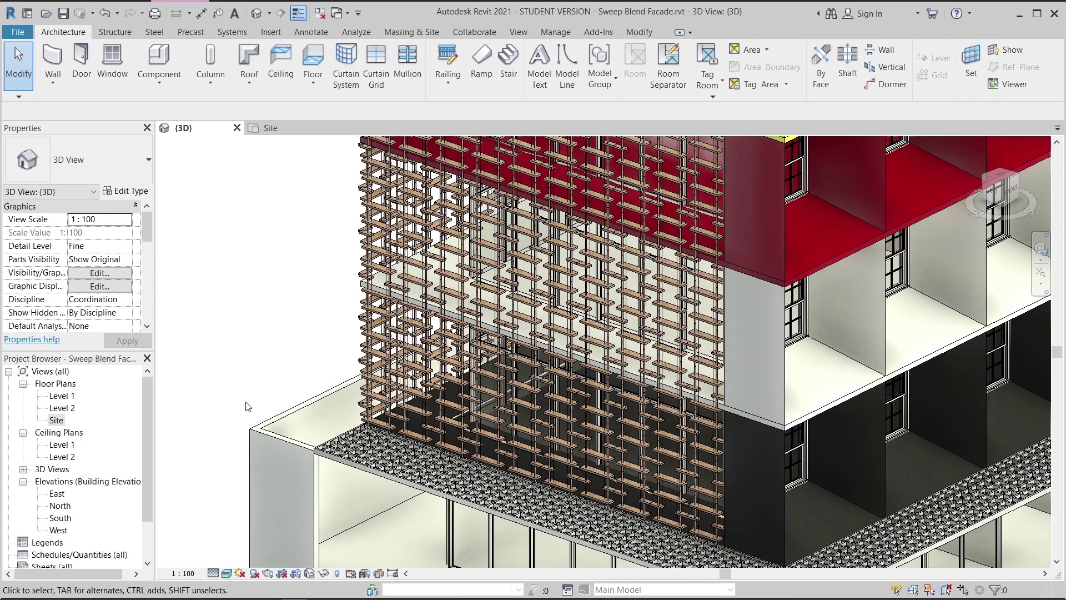
middle_click_drag(453, 375, 297, 229)
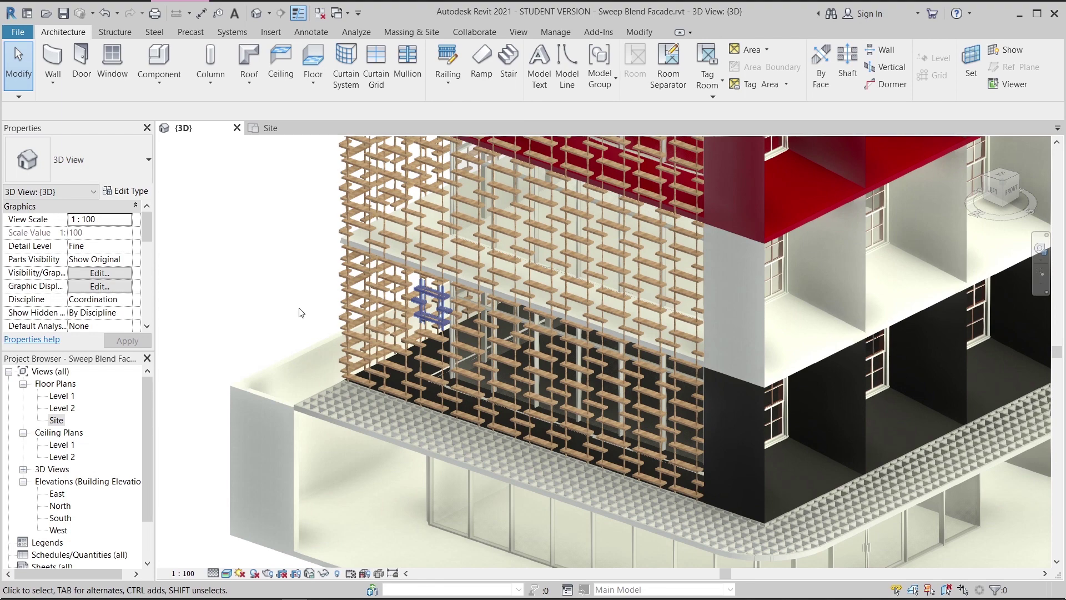